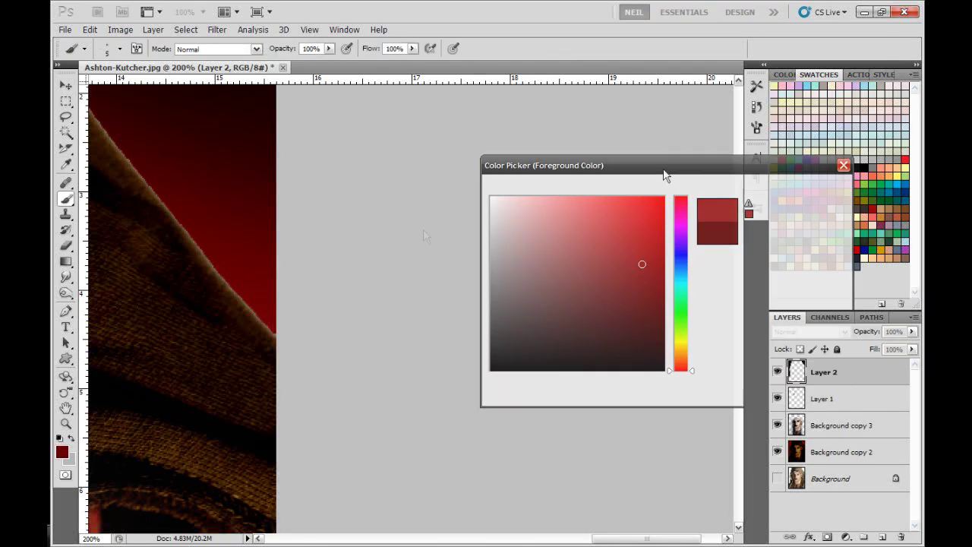
- Brush a soft red rim light along the hood's right outer edge on Layer 2
{"action": "left_click_drag", "start_coordinate": [157, 171], "coordinate": [244, 298]}
{"action": "left_click_drag", "start_coordinate": [211, 233], "coordinate": [249, 297]}
{"action": "left_click_drag", "start_coordinate": [186, 174], "coordinate": [235, 292]}
{"action": "mouse_move", "coordinate": [219, 262]}
{"action": "left_mouse_down"}
{"action": "mouse_move", "coordinate": [176, 188]}
{"action": "mouse_move", "coordinate": [297, 369]}
{"action": "mouse_move", "coordinate": [265, 342]}
{"action": "left_mouse_up"}
{"action": "left_click", "coordinate": [66, 311]}
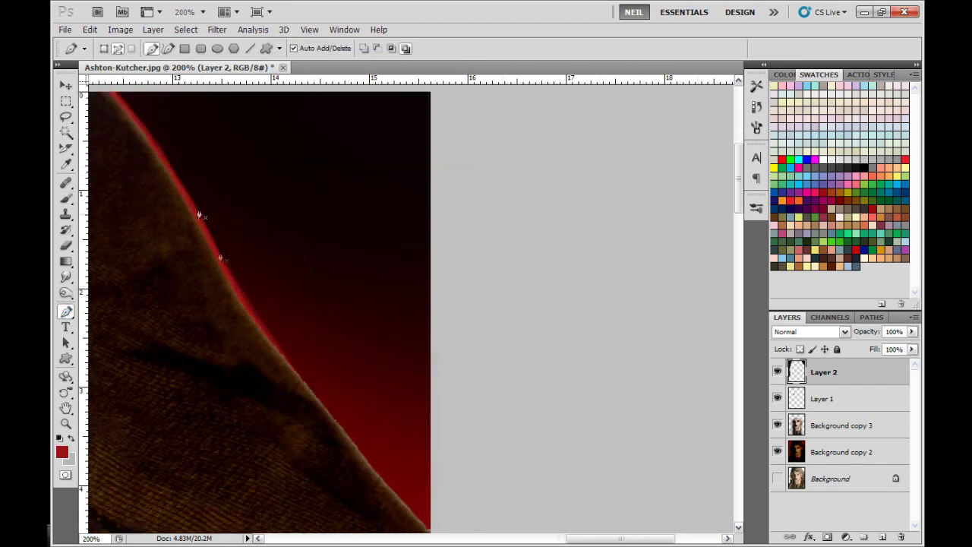
{"action": "left_click", "coordinate": [66, 198]}
{"action": "mouse_move", "coordinate": [267, 329]}
{"action": "left_mouse_down"}
{"action": "mouse_move", "coordinate": [206, 241]}
{"action": "mouse_move", "coordinate": [356, 430]}
{"action": "left_mouse_up"}
{"action": "left_click_drag", "start_coordinate": [294, 352], "coordinate": [377, 448]}
{"action": "left_click_drag", "start_coordinate": [219, 200], "coordinate": [314, 307]}
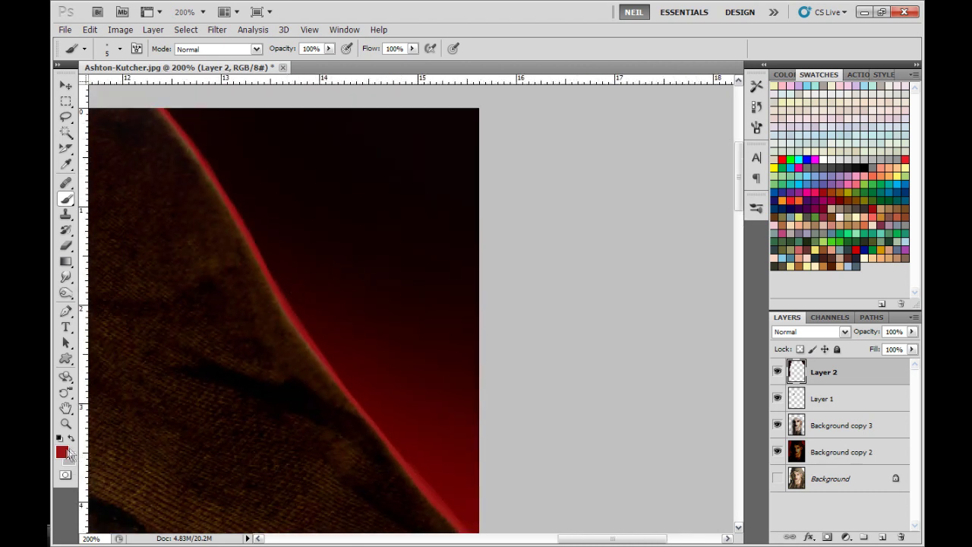
- Set the foreground colour to cc6363 and brush a lighter highlight along the middle of the hood's red rim light
{"action": "left_click", "coordinate": [61, 453]}
{"action": "left_click", "coordinate": [585, 228]}
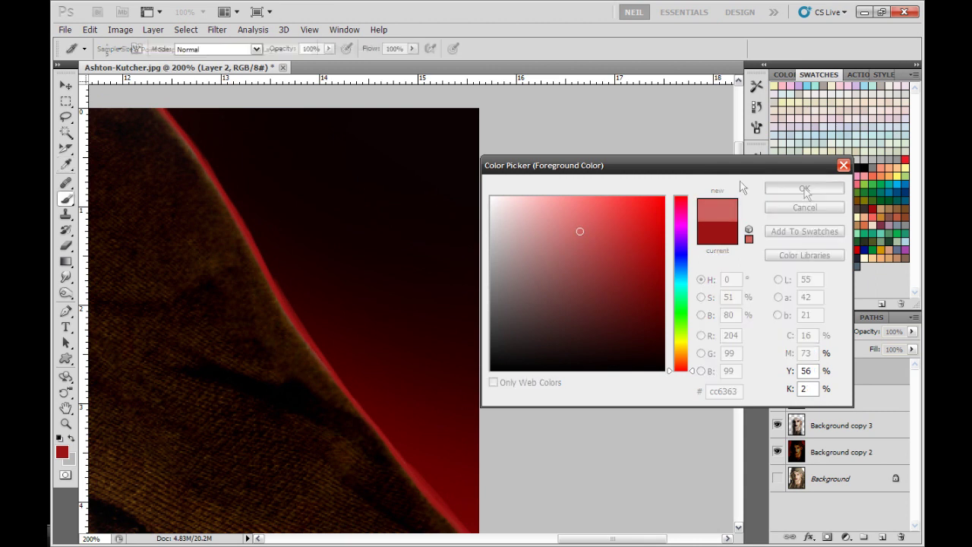
{"action": "left_click", "coordinate": [804, 188]}
{"action": "mouse_move", "coordinate": [244, 226]}
{"action": "left_mouse_down"}
{"action": "mouse_move", "coordinate": [350, 395]}
{"action": "mouse_move", "coordinate": [235, 216]}
{"action": "mouse_move", "coordinate": [350, 398]}
{"action": "mouse_move", "coordinate": [235, 219]}
{"action": "left_mouse_up"}
{"action": "left_click_drag", "start_coordinate": [271, 274], "coordinate": [202, 151]}
{"action": "left_click_drag", "start_coordinate": [262, 256], "coordinate": [201, 136]}
{"action": "left_click_drag", "start_coordinate": [303, 303], "coordinate": [260, 256]}
{"action": "mouse_move", "coordinate": [265, 296]}
{"action": "left_mouse_down"}
{"action": "mouse_move", "coordinate": [321, 364]}
{"action": "mouse_move", "coordinate": [206, 189]}
{"action": "mouse_move", "coordinate": [288, 325]}
{"action": "mouse_move", "coordinate": [251, 276]}
{"action": "left_mouse_up"}
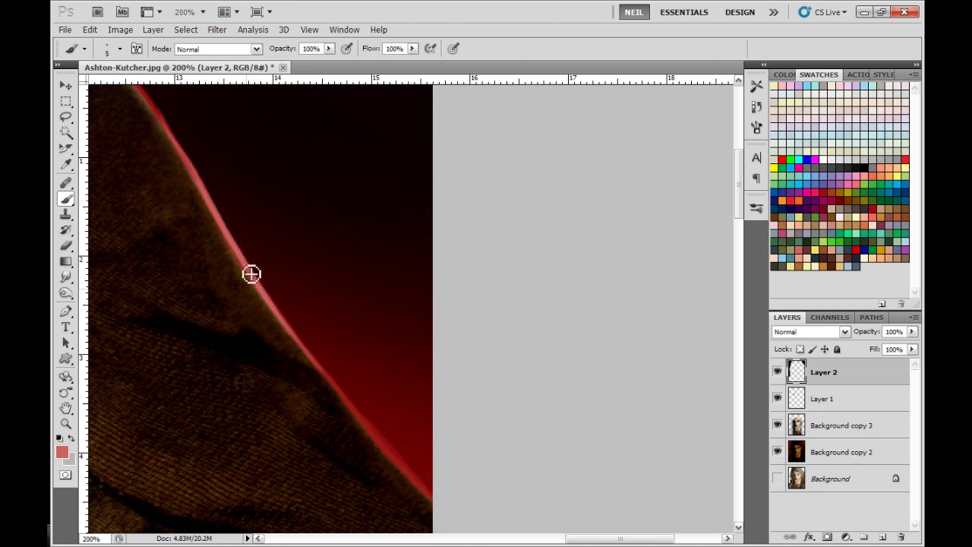
- Choose the white swatch and brush a bright core highlight onto the hood's right rim light
{"action": "left_click", "coordinate": [826, 161]}
{"action": "mouse_move", "coordinate": [228, 246]}
{"action": "left_mouse_down"}
{"action": "mouse_move", "coordinate": [232, 234]}
{"action": "mouse_move", "coordinate": [199, 180]}
{"action": "mouse_move", "coordinate": [280, 324]}
{"action": "mouse_move", "coordinate": [243, 247]}
{"action": "mouse_move", "coordinate": [274, 245]}
{"action": "left_mouse_up"}
{"action": "key", "text": "ctrl+minus"}
{"action": "key", "text": "ctrl+minus"}
{"action": "key", "text": "ctrl+minus"}
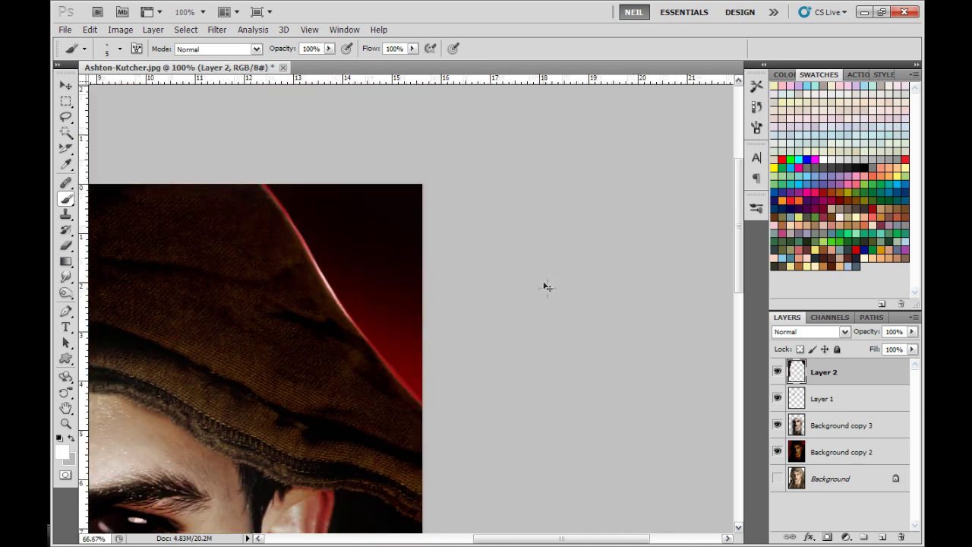
{"action": "key", "text": "ctrl+minus"}
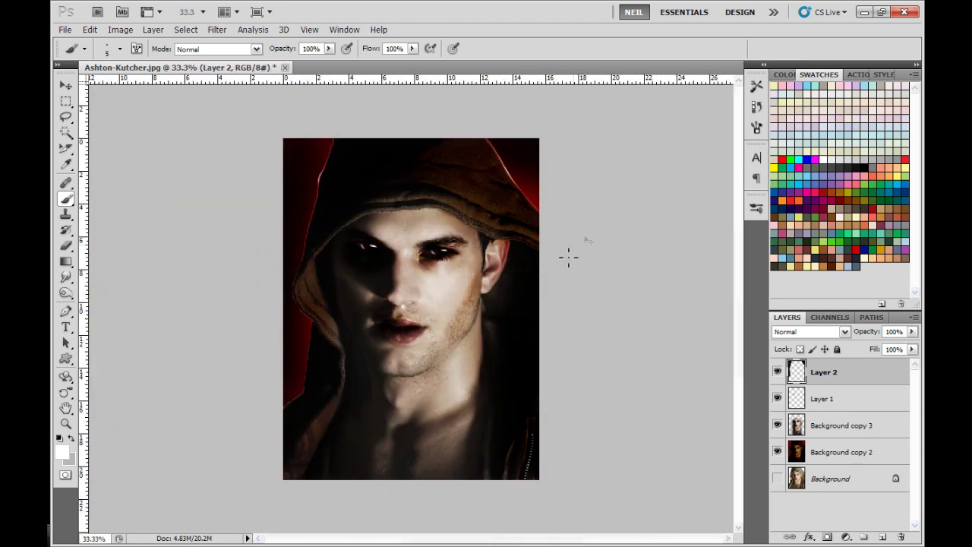
{"action": "key", "text": "ctrl+plus"}
{"action": "left_click_drag", "start_coordinate": [653, 193], "coordinate": [612, 219]}
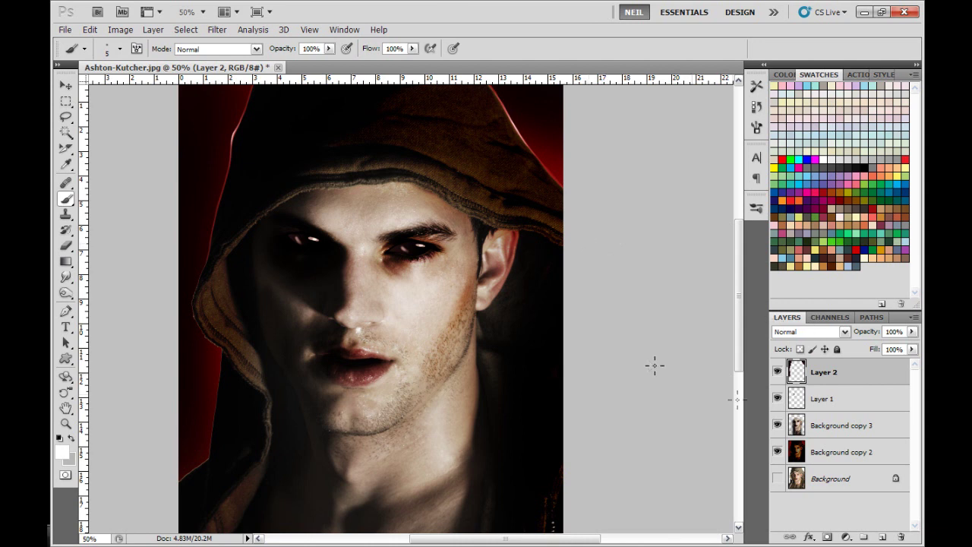
- Select Layer 2 down through Background copy 2 and merge them into one layer
{"action": "left_click", "coordinate": [825, 400]}
{"action": "left_click", "coordinate": [821, 374]}
{"action": "left_click", "coordinate": [827, 453], "text": "shift"}
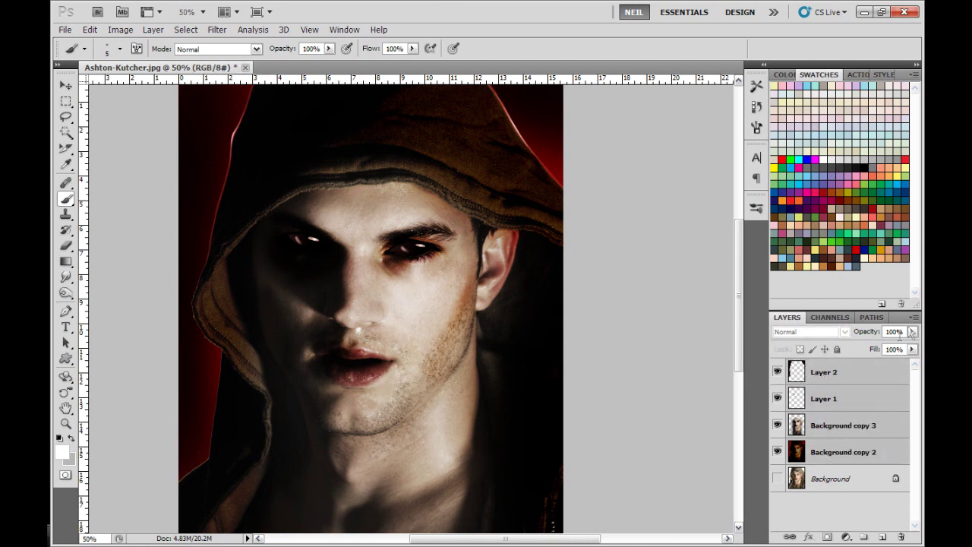
{"action": "left_click", "coordinate": [914, 316]}
{"action": "left_click", "coordinate": [798, 457]}
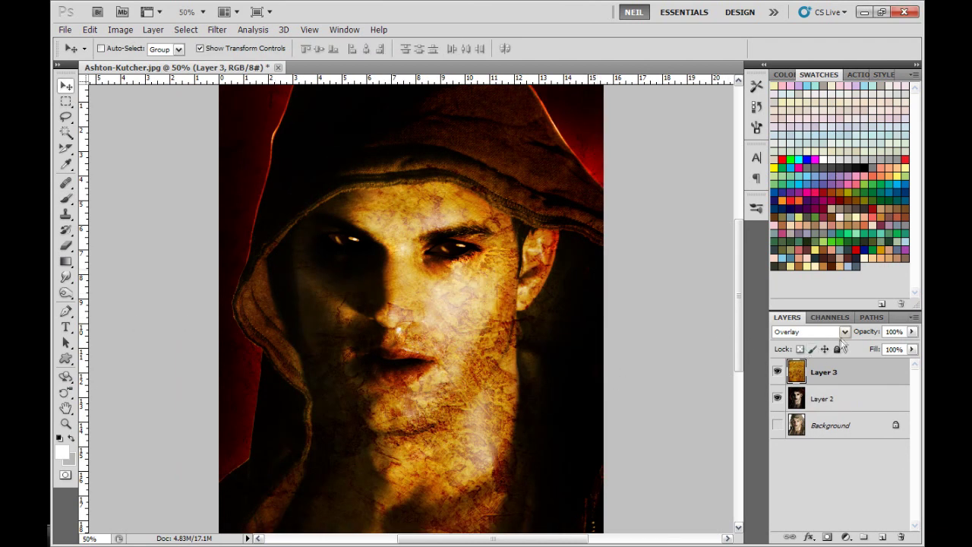
- Try the Normal and Soft Light blend modes on the texture in Layer 3 and return it to Overlay
{"action": "left_click", "coordinate": [842, 337]}
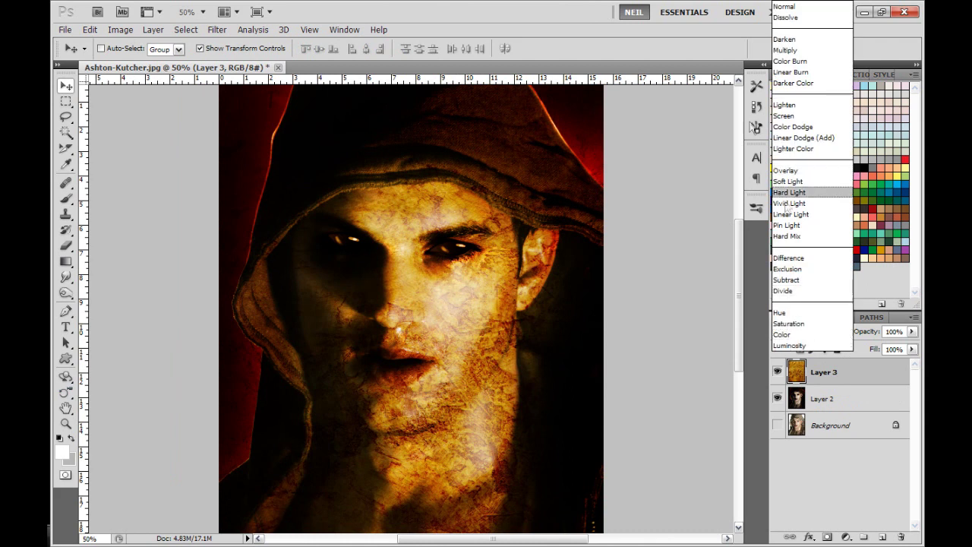
{"action": "left_click", "coordinate": [785, 7]}
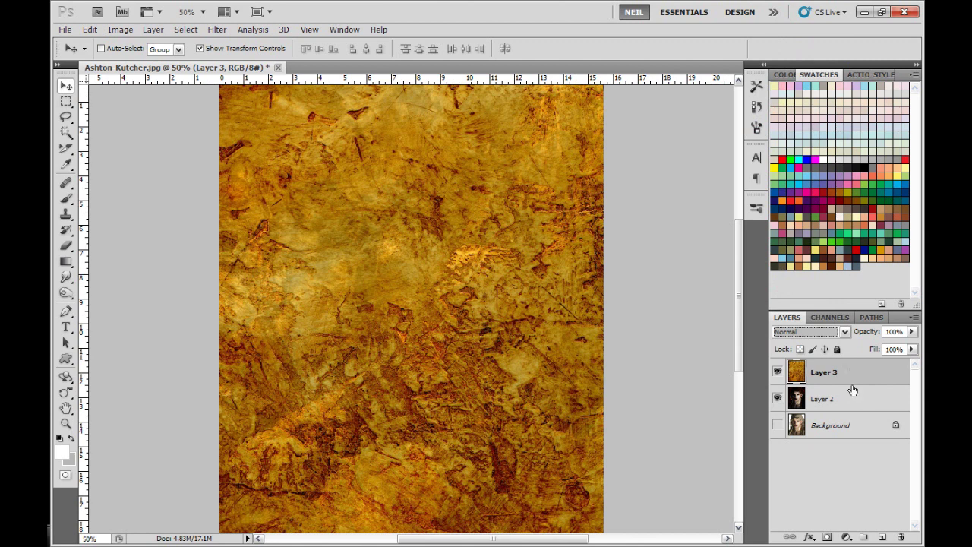
{"action": "left_click", "coordinate": [845, 332]}
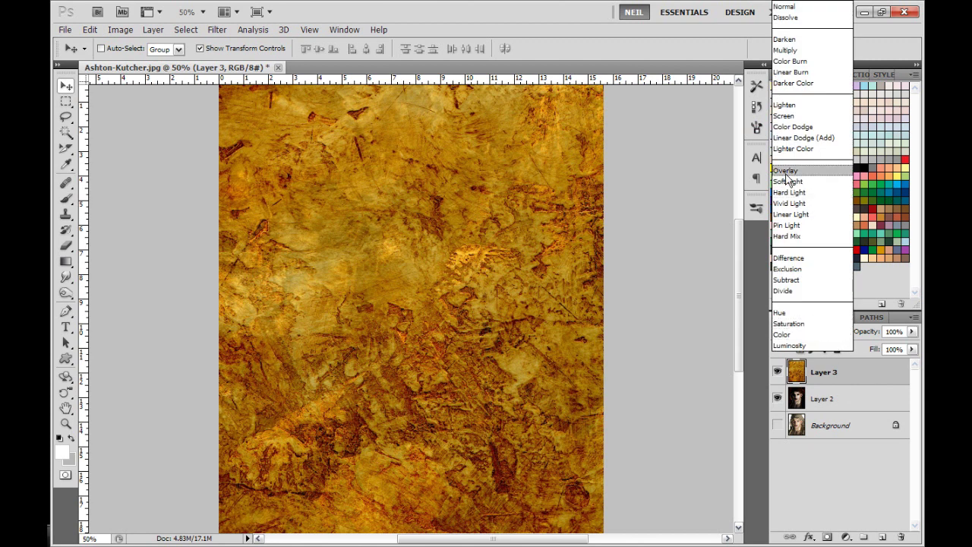
{"action": "left_click", "coordinate": [790, 181]}
{"action": "left_click", "coordinate": [844, 332]}
{"action": "left_click", "coordinate": [794, 173]}
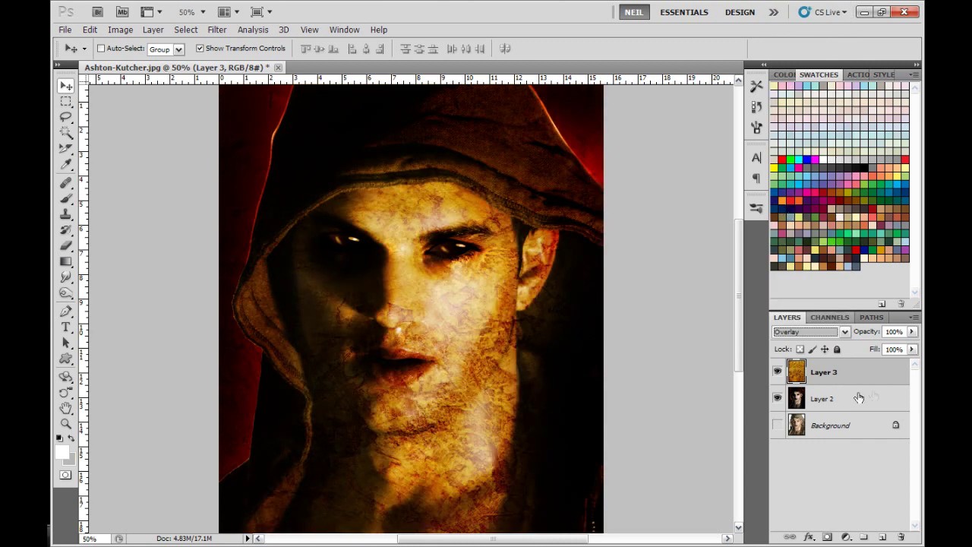
- Lower the opacity of the Layer 3 texture to 53%
{"action": "left_click", "coordinate": [912, 332]}
{"action": "left_click", "coordinate": [890, 349]}
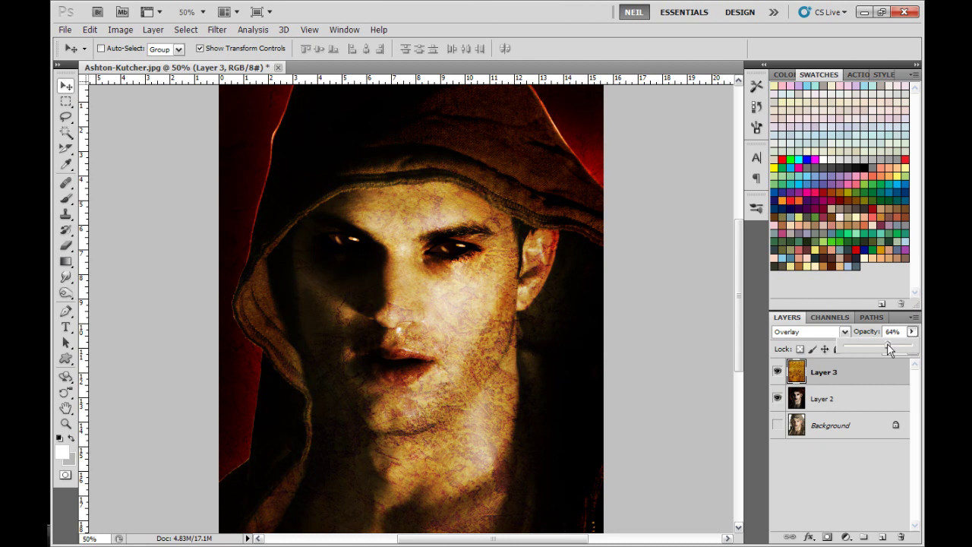
{"action": "left_click_drag", "start_coordinate": [878, 344], "coordinate": [880, 345]}
- Erase the Layer 3 texture over the cheek and neck at 360 px and around the lips at 81 px
{"action": "left_click", "coordinate": [65, 245]}
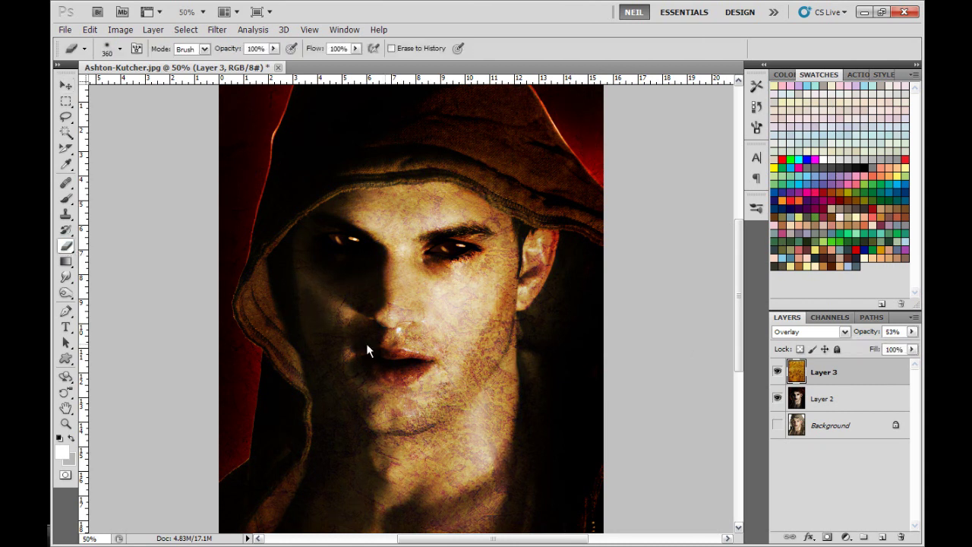
{"action": "mouse_move", "coordinate": [429, 326]}
{"action": "left_mouse_down"}
{"action": "mouse_move", "coordinate": [463, 328]}
{"action": "mouse_move", "coordinate": [490, 448]}
{"action": "mouse_move", "coordinate": [496, 409]}
{"action": "mouse_move", "coordinate": [485, 402]}
{"action": "left_mouse_up"}
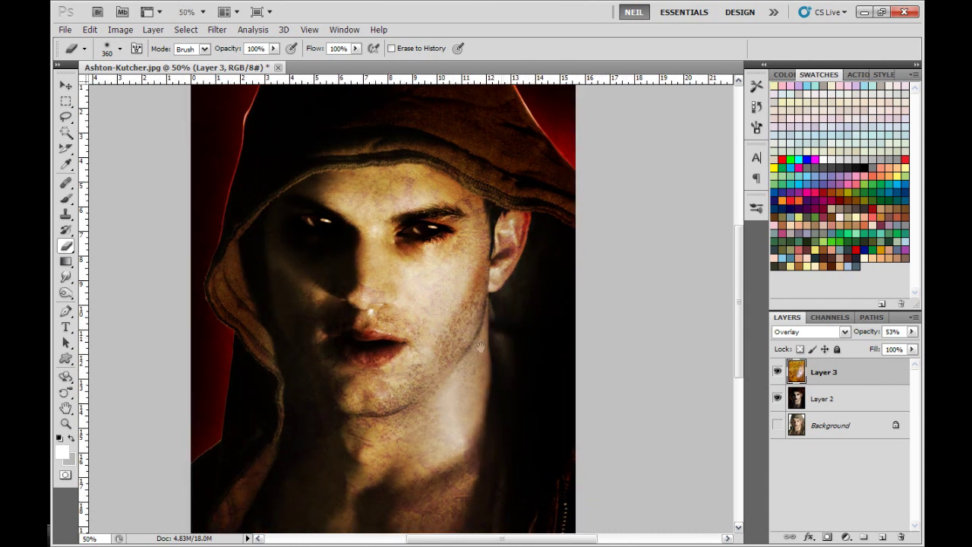
{"action": "left_click_drag", "start_coordinate": [402, 382], "coordinate": [427, 346]}
{"action": "right_click", "coordinate": [402, 333]}
{"action": "left_click_drag", "start_coordinate": [525, 267], "coordinate": [470, 267]}
{"action": "mouse_move", "coordinate": [387, 323]}
{"action": "left_mouse_down"}
{"action": "mouse_move", "coordinate": [379, 305]}
{"action": "mouse_move", "coordinate": [397, 317]}
{"action": "left_mouse_up"}
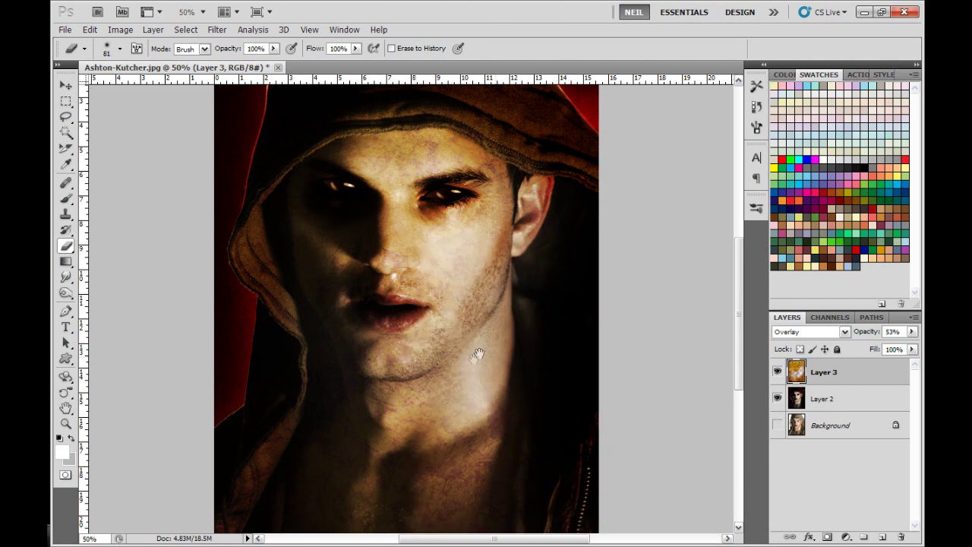
- Set the eraser size to 185 px and erase more of the texture over the neck and chest
{"action": "left_click_drag", "start_coordinate": [479, 352], "coordinate": [475, 302]}
{"action": "right_click", "coordinate": [505, 333]}
{"action": "left_click", "coordinate": [616, 263]}
{"action": "key", "text": "Return"}
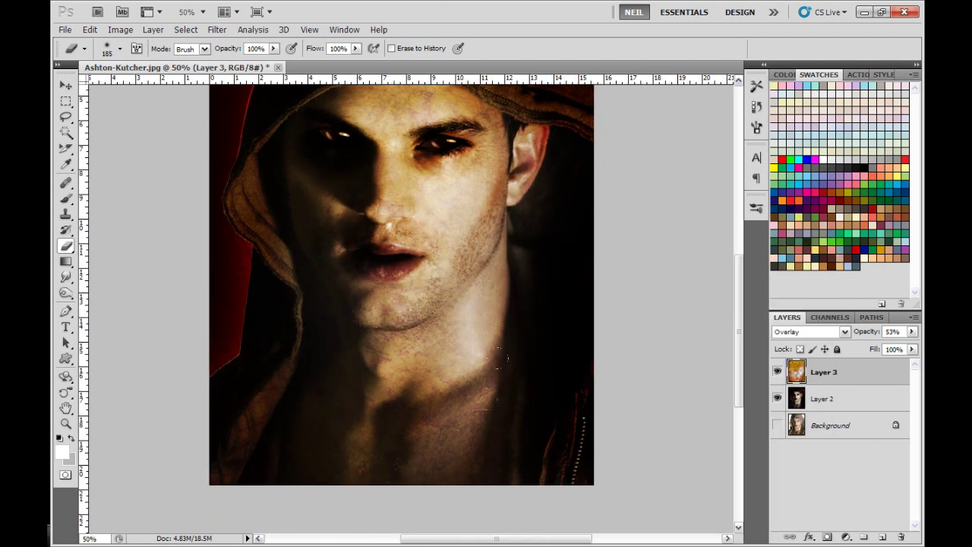
{"action": "left_click_drag", "start_coordinate": [459, 315], "coordinate": [428, 446]}
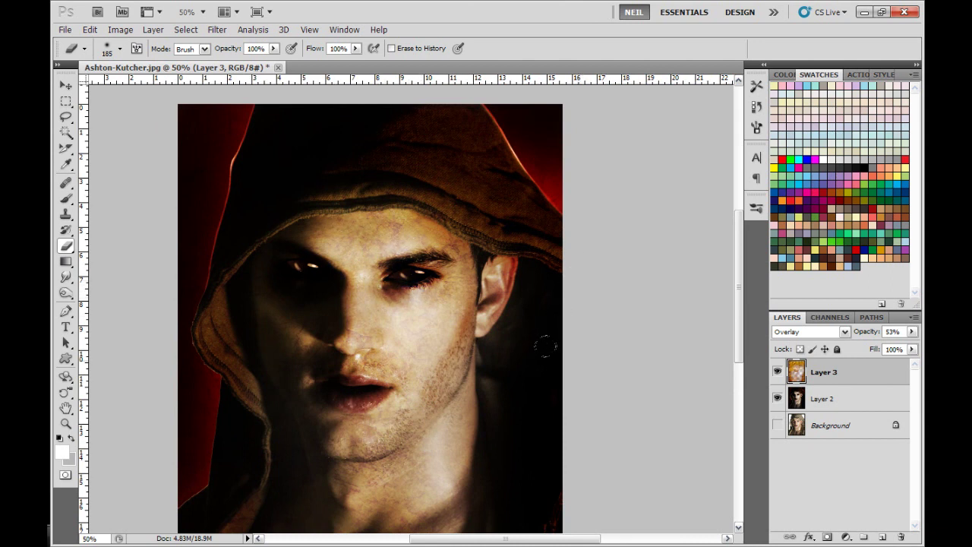
- Toggle Layer 3's visibility to compare the portrait with and without the texture
{"action": "key", "text": "ctrl+minus"}
{"action": "left_click", "coordinate": [778, 372]}
{"action": "left_click", "coordinate": [777, 373]}
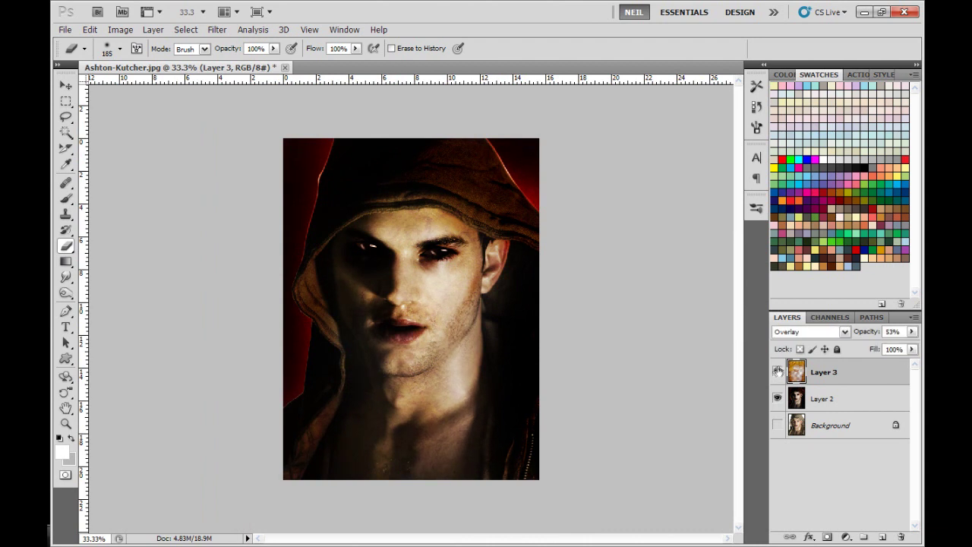
{"action": "left_click", "coordinate": [778, 372]}
{"action": "left_click", "coordinate": [778, 371]}
{"action": "key", "text": "ctrl+plus"}
{"action": "key", "text": "ctrl+minus"}
- Raise Layer 3's opacity to 59% and erase the texture over the shadowed cheek
{"action": "left_click", "coordinate": [911, 332]}
{"action": "mouse_move", "coordinate": [899, 344]}
{"action": "left_mouse_down"}
{"action": "mouse_move", "coordinate": [916, 348]}
{"action": "mouse_move", "coordinate": [882, 347]}
{"action": "mouse_move", "coordinate": [916, 348]}
{"action": "left_mouse_up"}
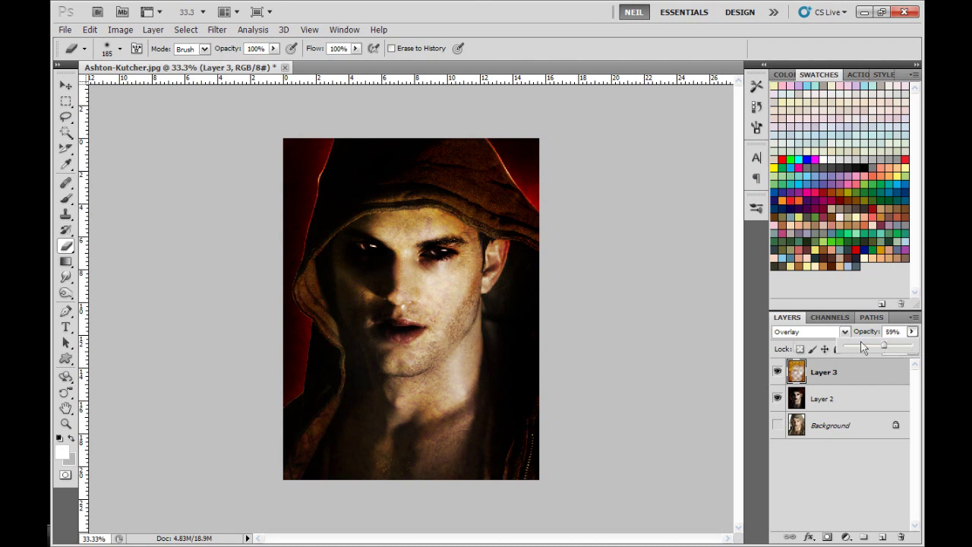
{"action": "left_click", "coordinate": [359, 283]}
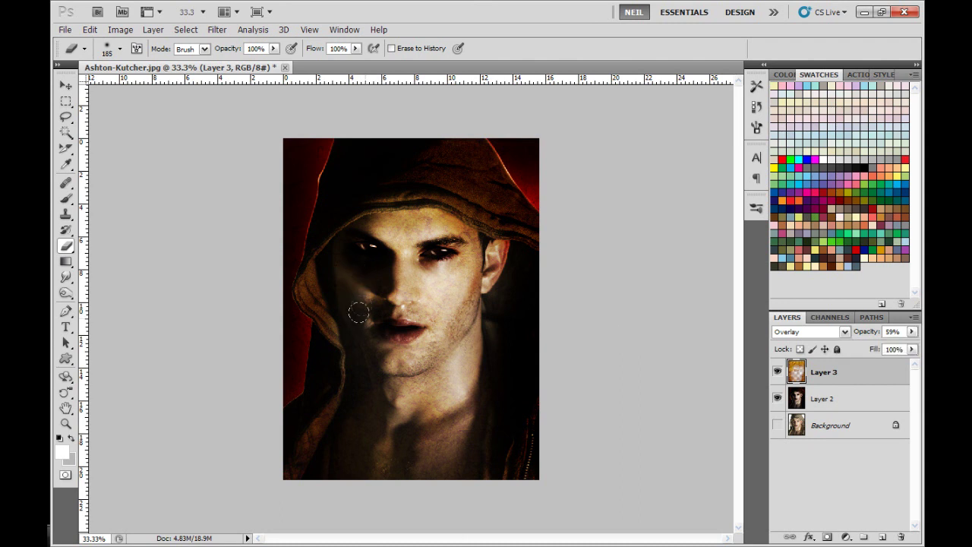
{"action": "key", "text": "ctrl+plus"}
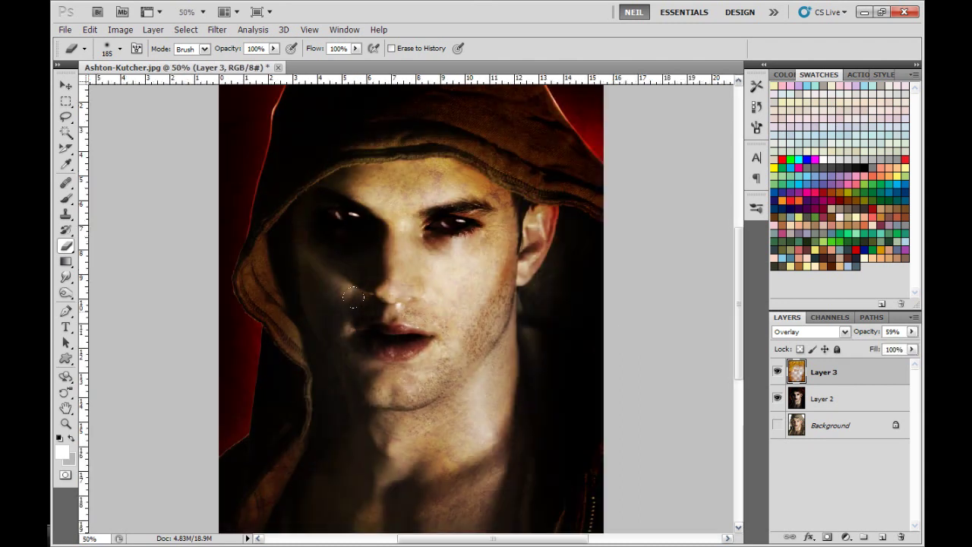
- Add a new blank layer above the Layer 3 texture
{"action": "left_click", "coordinate": [825, 398]}
{"action": "left_click", "coordinate": [843, 375]}
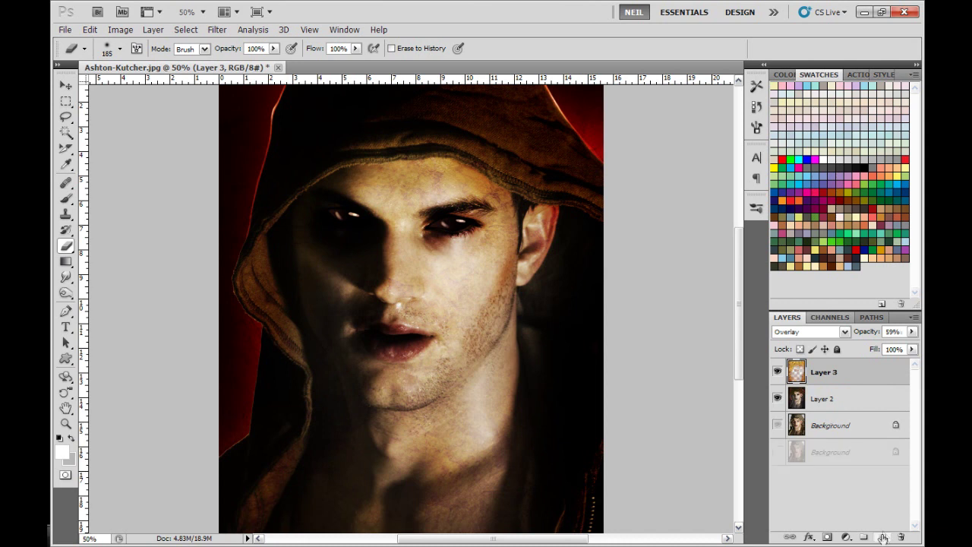
{"action": "left_click", "coordinate": [883, 537]}
- Brush thin tapered black streaks below and above the brightly lit eye on the new layer
{"action": "left_click", "coordinate": [66, 196]}
{"action": "key", "text": "ctrl+plus"}
{"action": "left_click_drag", "start_coordinate": [524, 219], "coordinate": [454, 359]}
{"action": "key", "text": "d"}
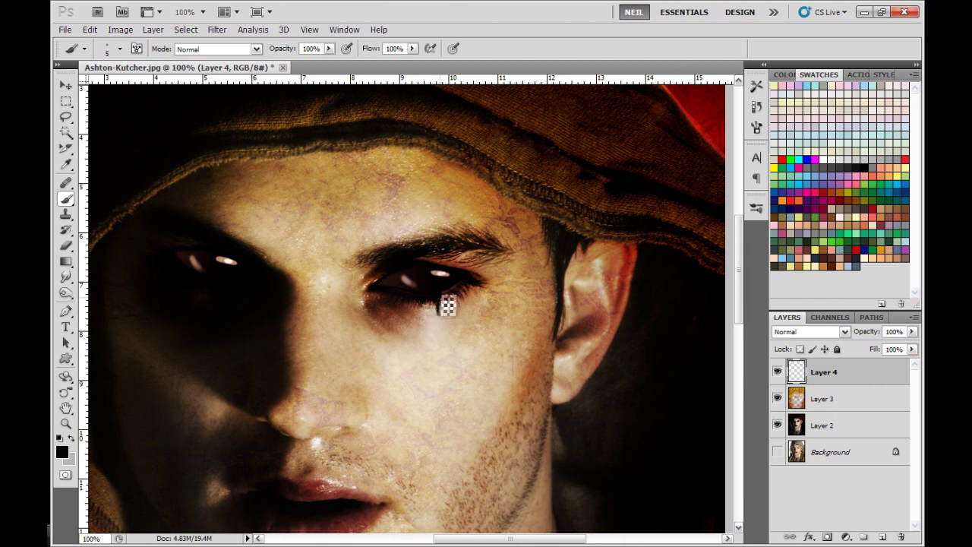
{"action": "left_click_drag", "start_coordinate": [445, 307], "coordinate": [449, 373]}
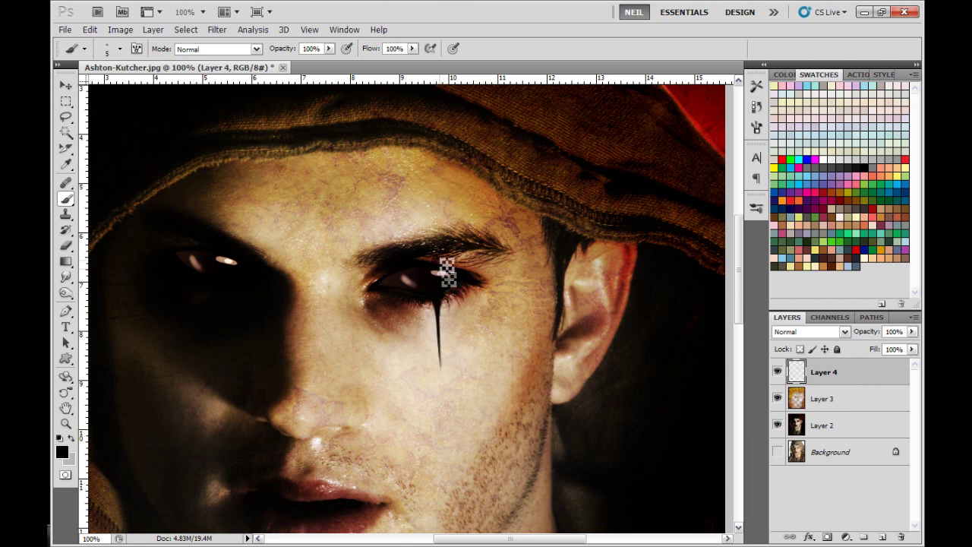
{"action": "mouse_move", "coordinate": [446, 261]}
{"action": "left_mouse_down"}
{"action": "mouse_move", "coordinate": [443, 204]}
{"action": "mouse_move", "coordinate": [444, 243]}
{"action": "left_mouse_up"}
{"action": "key", "text": "ctrl+minus"}
{"action": "key", "text": "ctrl+minus"}
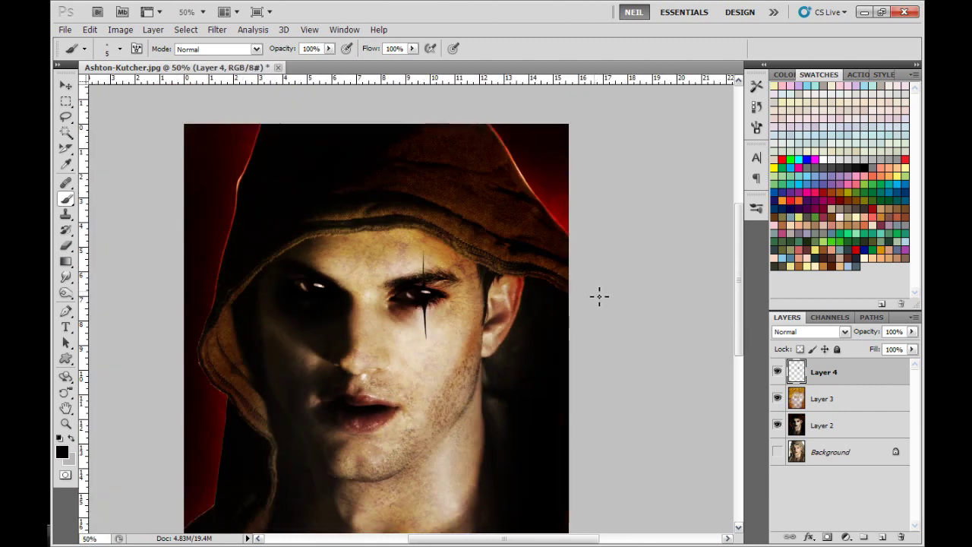
- Lengthen the streak below the lit eye into a rounded drip and brush shorter black drips beside it
{"action": "key", "text": "ctrl+plus"}
{"action": "key", "text": "ctrl+plus"}
{"action": "mouse_move", "coordinate": [494, 350]}
{"action": "left_mouse_down"}
{"action": "mouse_move", "coordinate": [471, 322]}
{"action": "mouse_move", "coordinate": [439, 310]}
{"action": "mouse_move", "coordinate": [441, 390]}
{"action": "mouse_move", "coordinate": [438, 332]}
{"action": "left_mouse_up"}
{"action": "left_click_drag", "start_coordinate": [426, 297], "coordinate": [419, 329]}
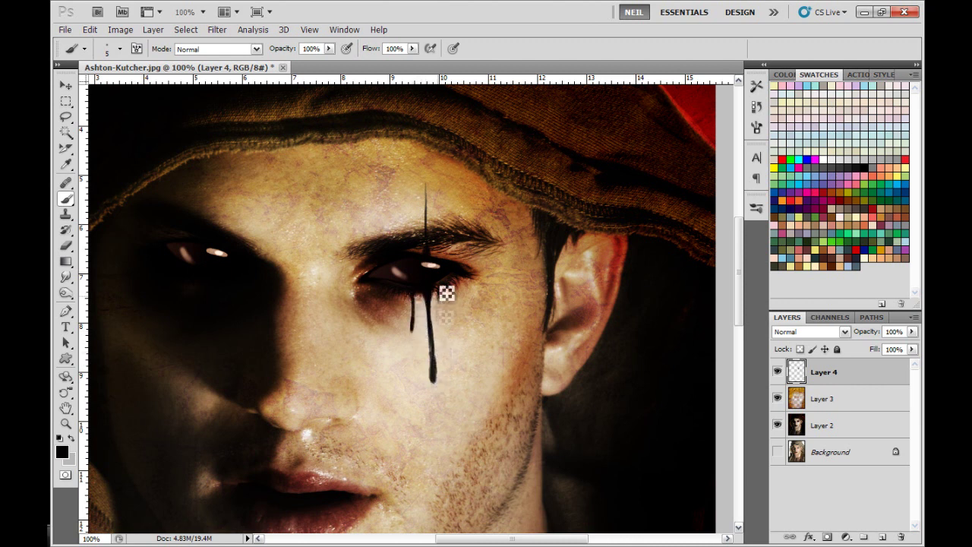
{"action": "key", "text": "ctrl+minus"}
{"action": "key", "text": "ctrl+minus"}
{"action": "key", "text": "ctrl+plus"}
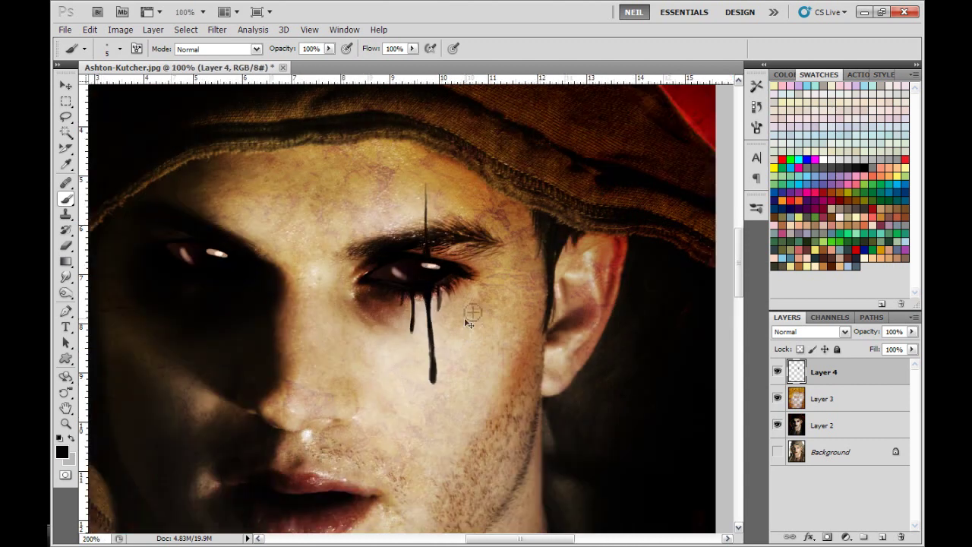
- Sample the pale pink from the eye's reflection and brush small highlights onto the black drips
{"action": "key", "text": "ctrl+plus"}
{"action": "left_click", "coordinate": [457, 224], "text": "alt"}
{"action": "left_click_drag", "start_coordinate": [457, 427], "coordinate": [456, 440]}
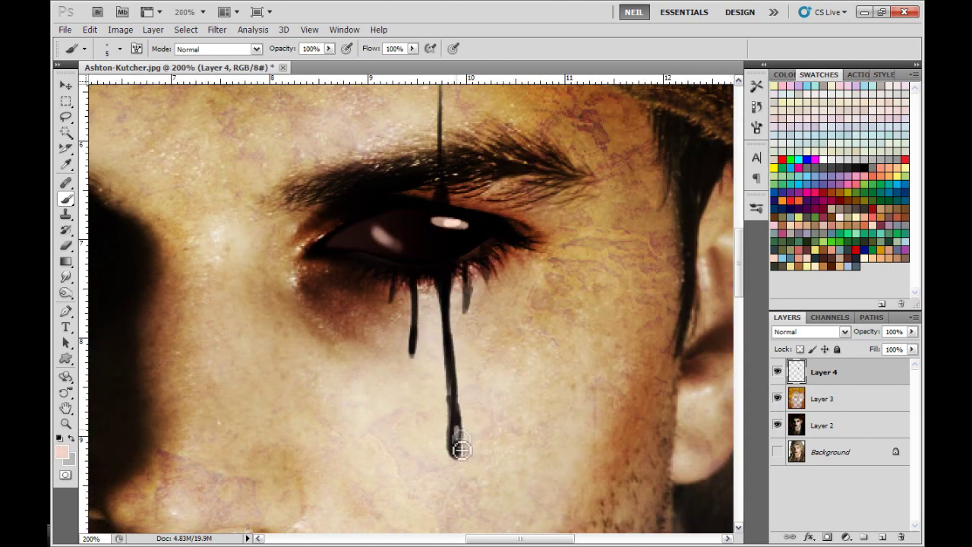
{"action": "left_click_drag", "start_coordinate": [444, 286], "coordinate": [445, 298]}
{"action": "left_click_drag", "start_coordinate": [414, 326], "coordinate": [414, 337]}
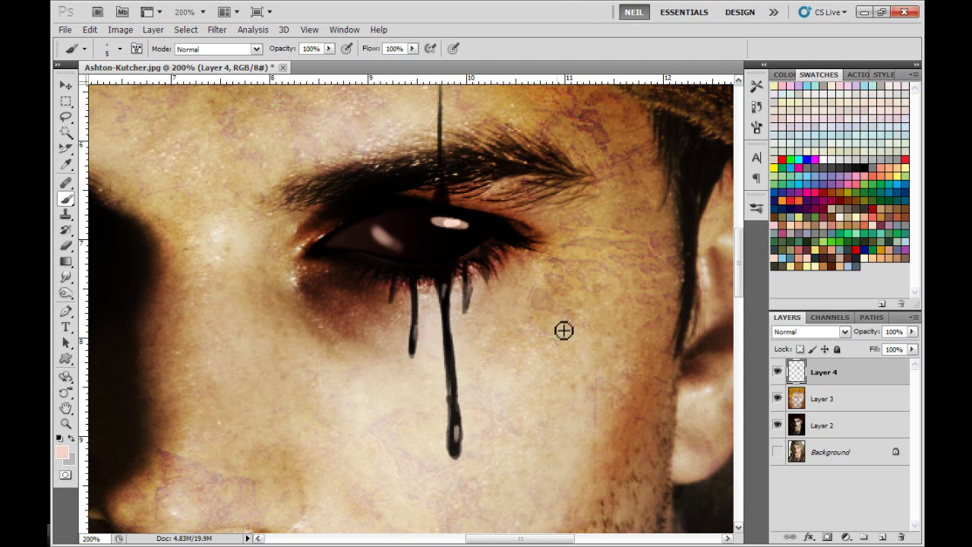
{"action": "key", "text": "ctrl+minus"}
{"action": "key", "text": "ctrl+minus"}
{"action": "key", "text": "ctrl+minus"}
{"action": "key", "text": "ctrl+plus"}
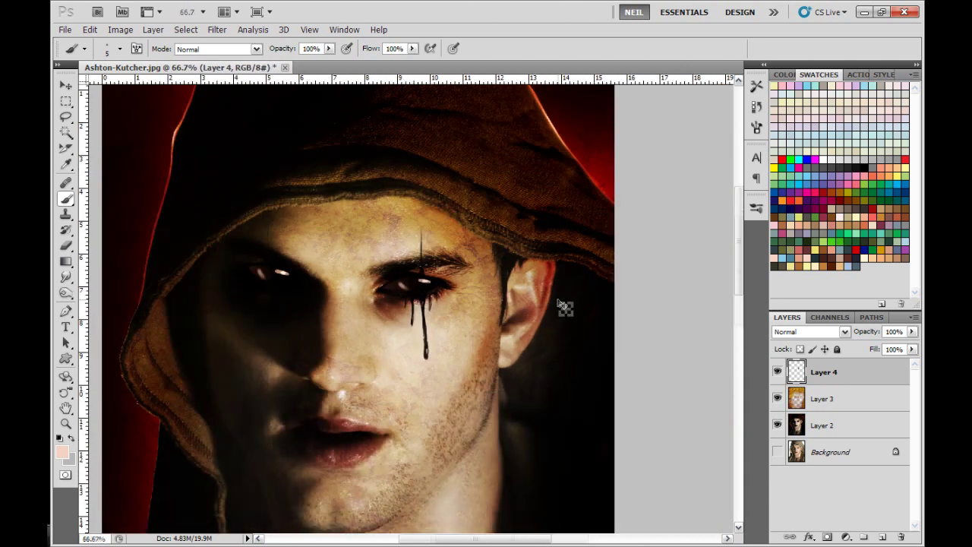
- Undo the drip highlights and extra drips back to the plain tapered streaks around the eye
{"action": "key", "text": "ctrl+plus"}
{"action": "key", "text": "ctrl+alt+z"}
{"action": "key", "text": "ctrl+alt+z"}
{"action": "key", "text": "ctrl+alt+z"}
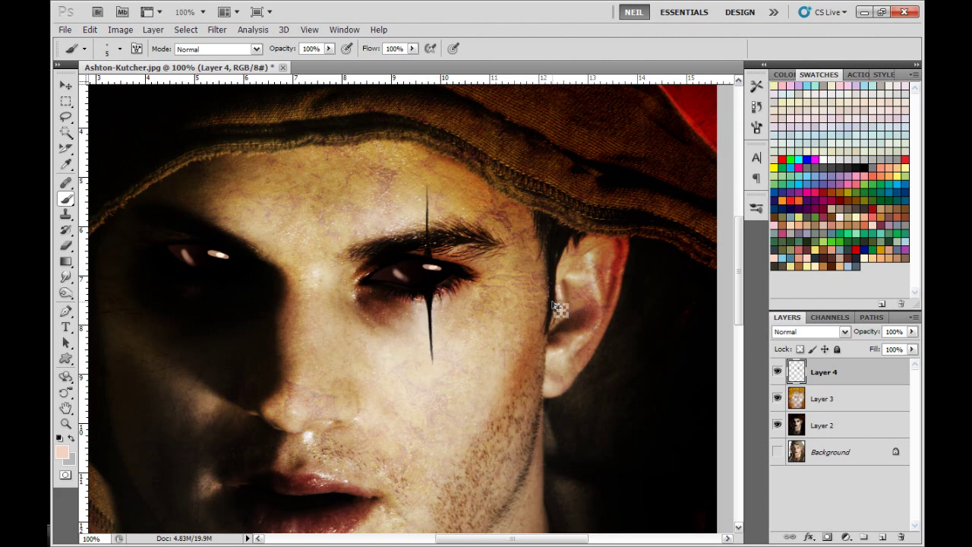
- Reset the foreground colour to black and brush the tapered streak below the lit eye longer down the cheek
{"action": "key", "text": "ctrl+plus"}
{"action": "key", "text": "ctrl+plus"}
{"action": "key", "text": "d"}
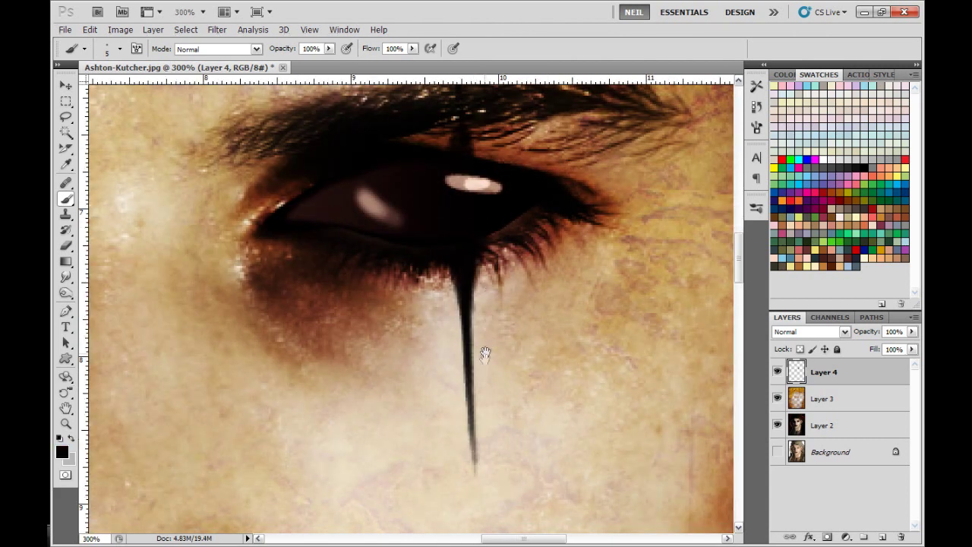
{"action": "left_click_drag", "start_coordinate": [485, 351], "coordinate": [455, 311]}
{"action": "left_click_drag", "start_coordinate": [449, 385], "coordinate": [443, 343]}
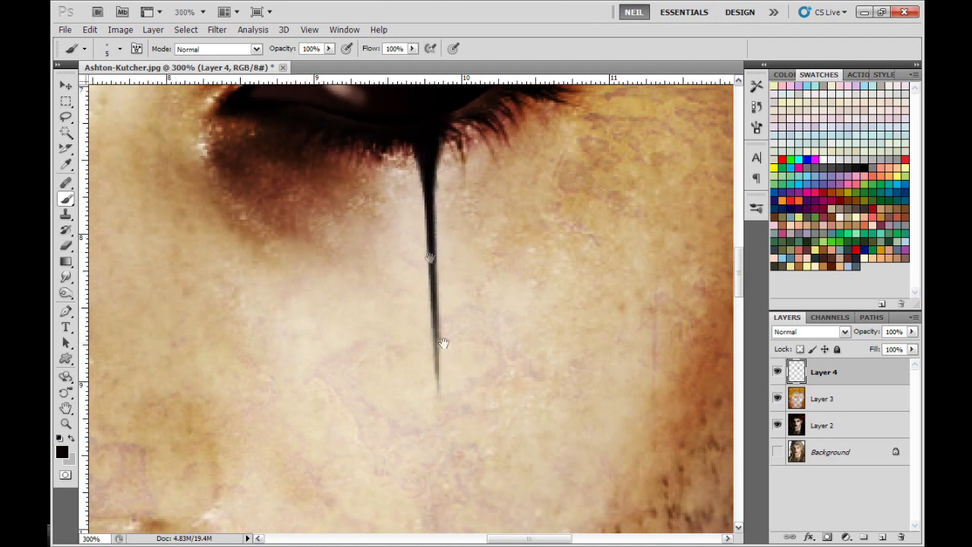
{"action": "left_click_drag", "start_coordinate": [437, 308], "coordinate": [441, 457]}
{"action": "left_click_drag", "start_coordinate": [447, 347], "coordinate": [442, 312]}
{"action": "left_click_drag", "start_coordinate": [432, 297], "coordinate": [434, 455]}
{"action": "key", "text": "ctrl+minus"}
{"action": "key", "text": "ctrl+minus"}
{"action": "key", "text": "ctrl+minus"}
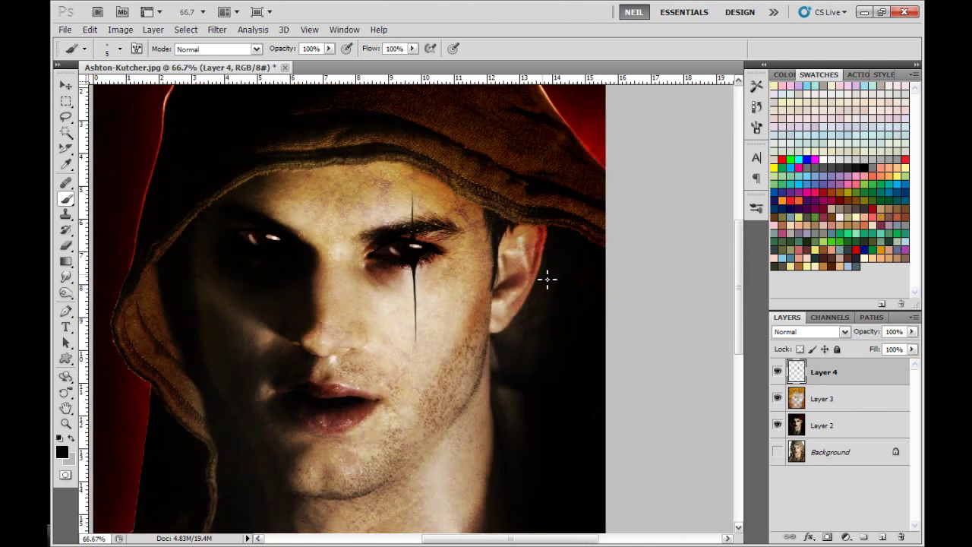
- Sample a pale beige skin tone and brush a thin highlight along the streak above the lit eye
{"action": "key", "text": "ctrl+plus"}
{"action": "key", "text": "ctrl+plus"}
{"action": "key", "text": "ctrl+plus"}
{"action": "left_click_drag", "start_coordinate": [513, 198], "coordinate": [496, 445]}
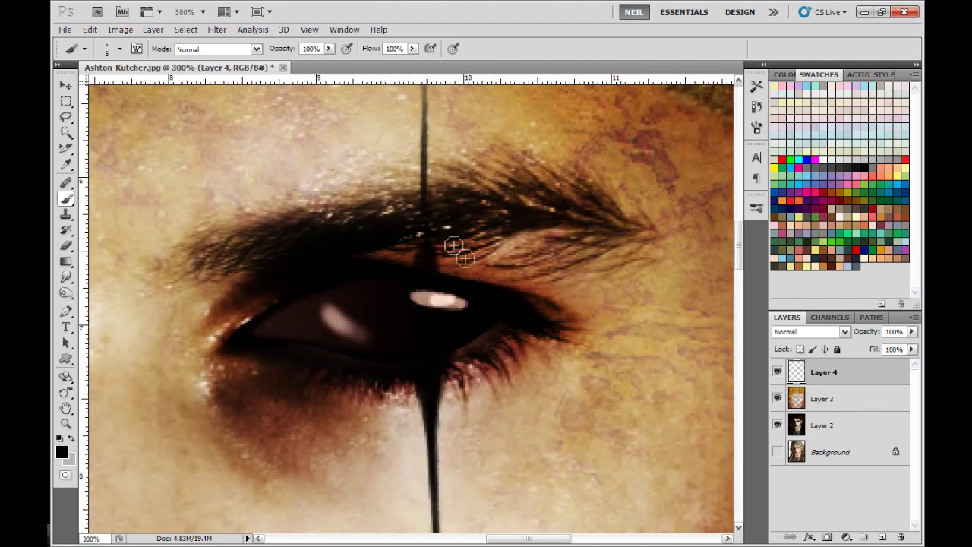
{"action": "left_click_drag", "start_coordinate": [440, 221], "coordinate": [479, 308]}
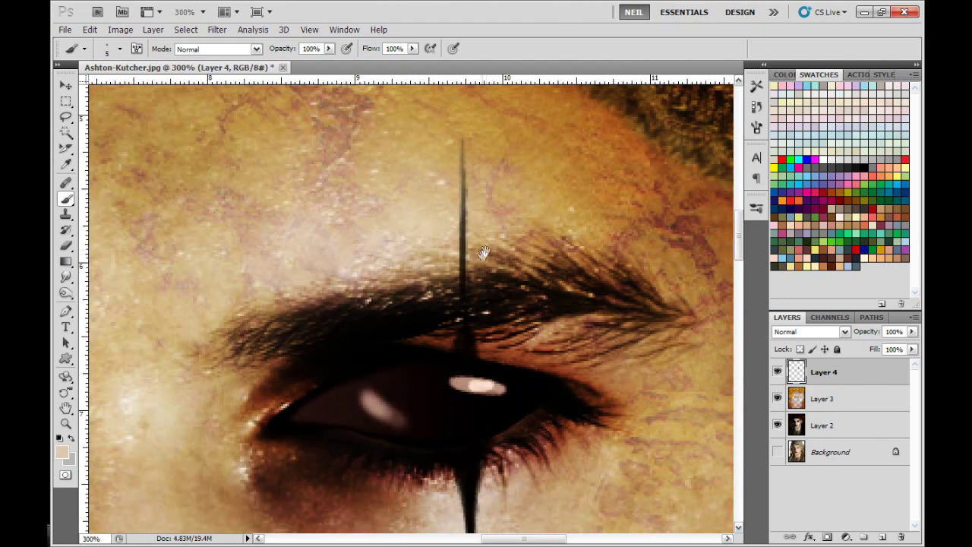
{"action": "left_click_drag", "start_coordinate": [483, 254], "coordinate": [464, 302]}
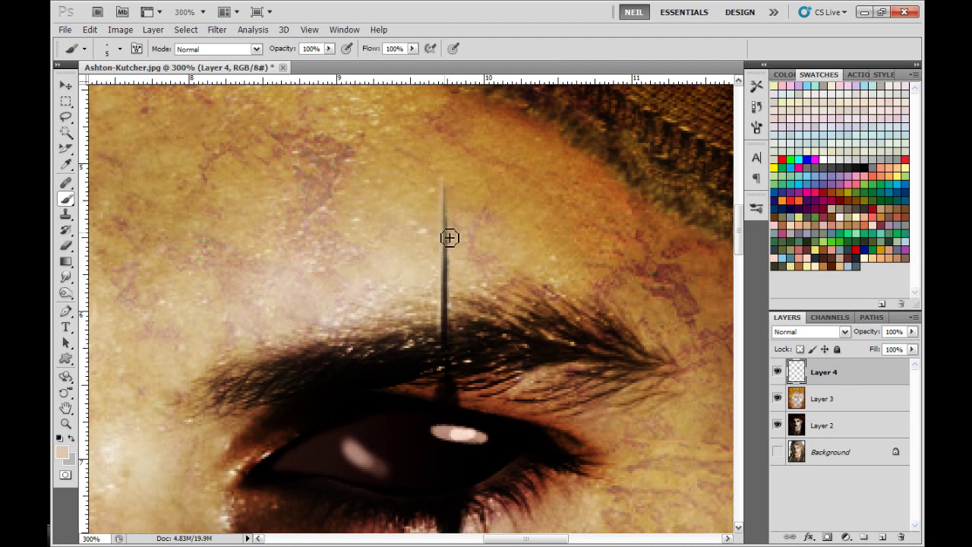
- Sample a brown skin tone and brush a faint line along the left edge of the streak below the eye
{"action": "scroll", "coordinate": [446, 243], "scroll_direction": "down", "scroll_amount": 3}
{"action": "left_click_drag", "start_coordinate": [461, 410], "coordinate": [436, 254]}
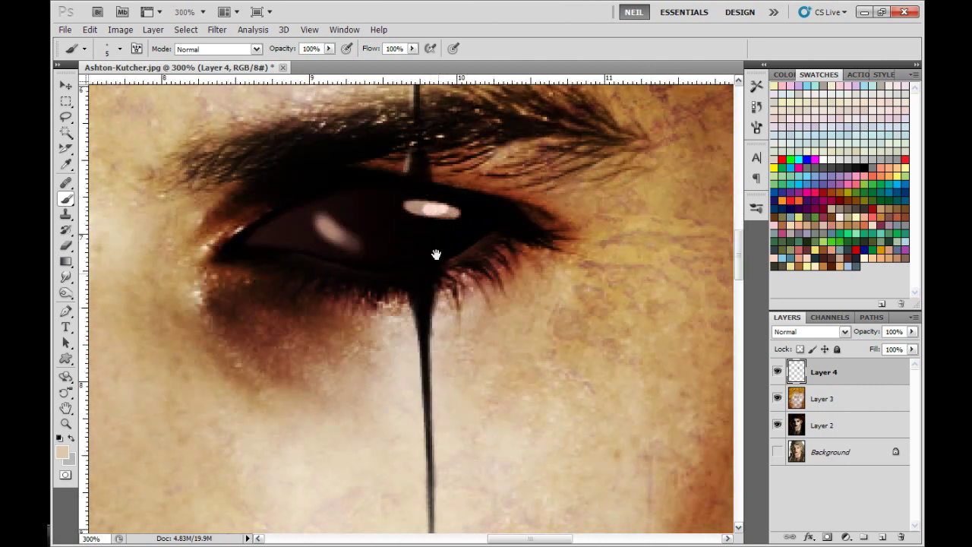
{"action": "scroll", "coordinate": [411, 281], "scroll_direction": "down", "scroll_amount": 3}
{"action": "scroll", "coordinate": [414, 326], "scroll_direction": "down", "scroll_amount": 3}
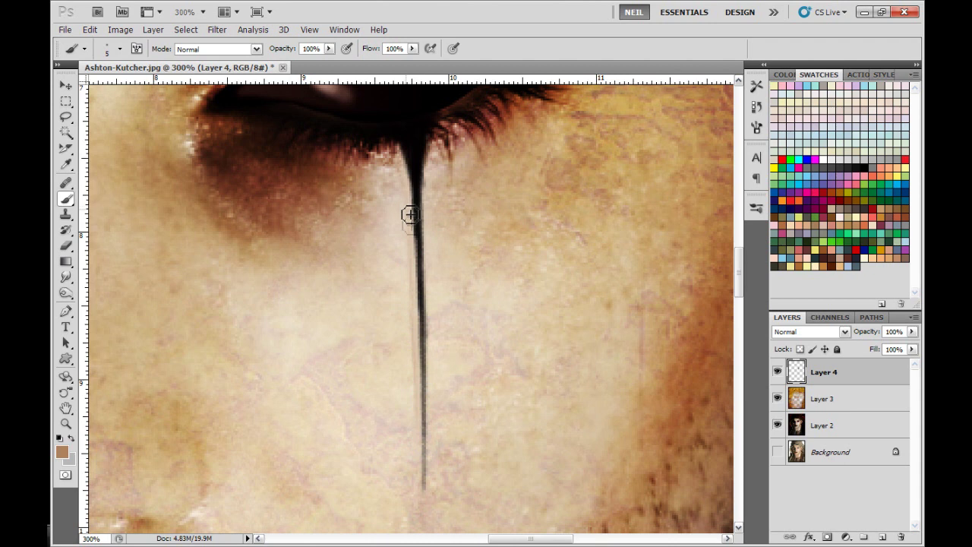
{"action": "key", "text": "ctrl+minus"}
{"action": "key", "text": "ctrl+minus"}
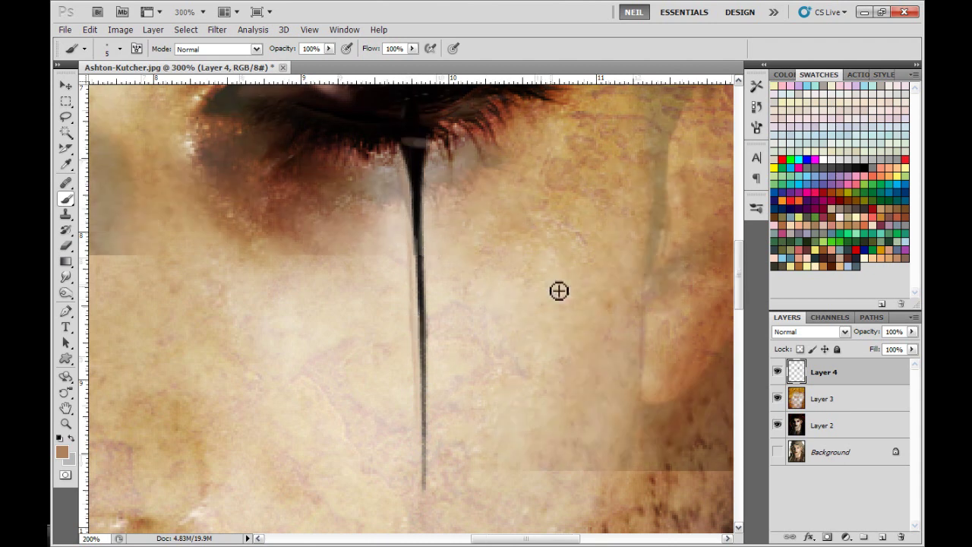
{"action": "key", "text": "ctrl+minus"}
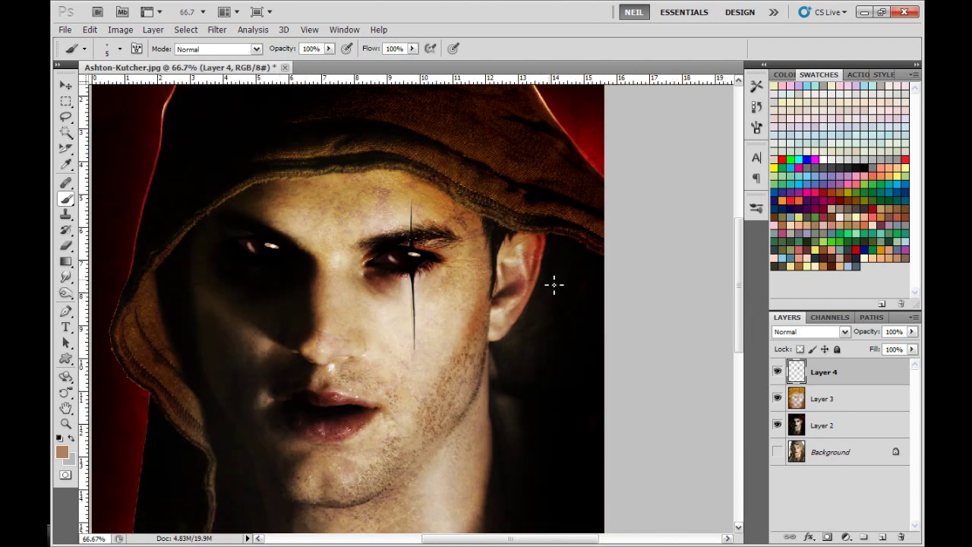
- Brush the sampled brown along the left edge of the upper streak, from the forehead down to the eyelid
{"action": "key", "text": "ctrl+plus"}
{"action": "key", "text": "ctrl+plus"}
{"action": "key", "text": "ctrl+plus"}
{"action": "left_click_drag", "start_coordinate": [475, 187], "coordinate": [468, 399]}
{"action": "left_click_drag", "start_coordinate": [461, 228], "coordinate": [451, 389]}
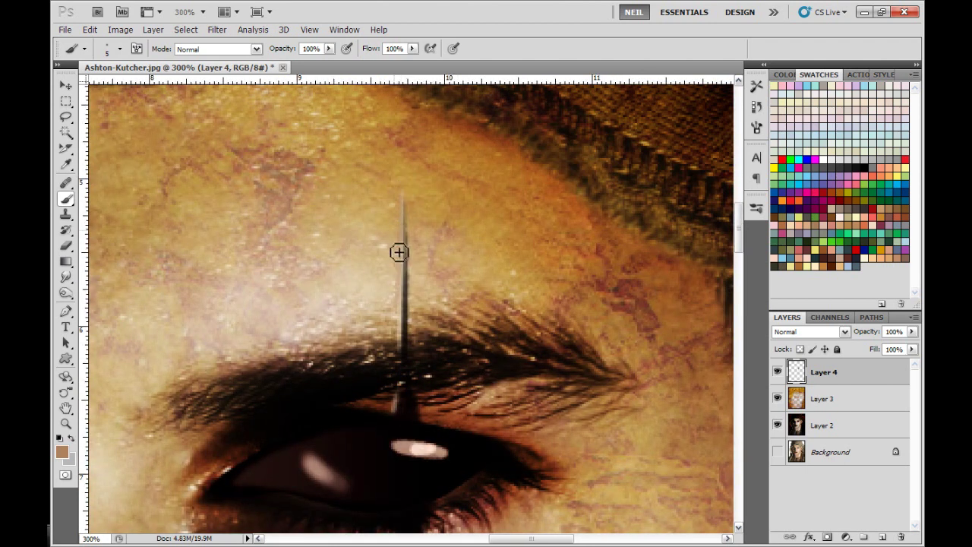
{"action": "key", "text": "ctrl+minus"}
{"action": "key", "text": "ctrl+minus"}
{"action": "key", "text": "ctrl+minus"}
{"action": "left_click_drag", "start_coordinate": [538, 350], "coordinate": [582, 292]}
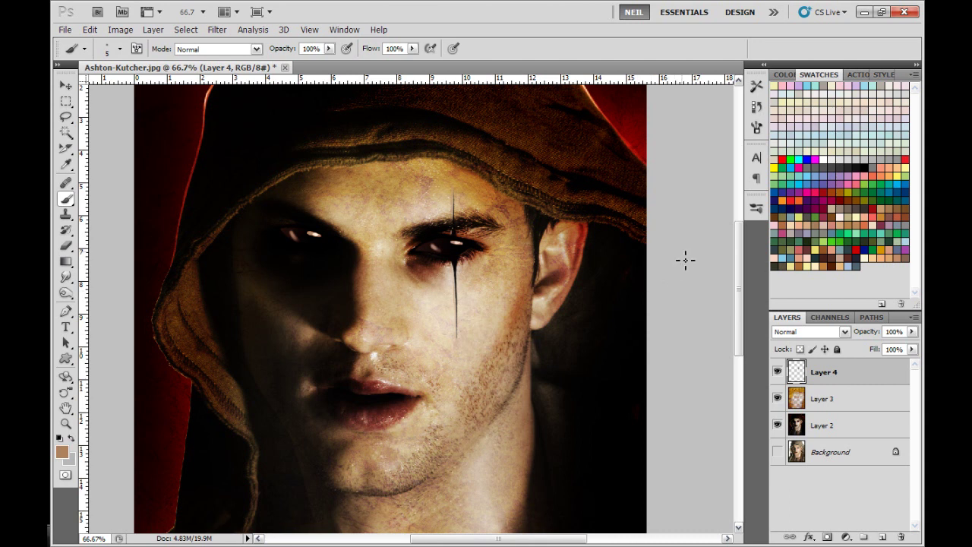
- Erase the straight black streak and its faint edging below the lit eye
{"action": "key", "text": "ctrl+plus"}
{"action": "key", "text": "ctrl+plus"}
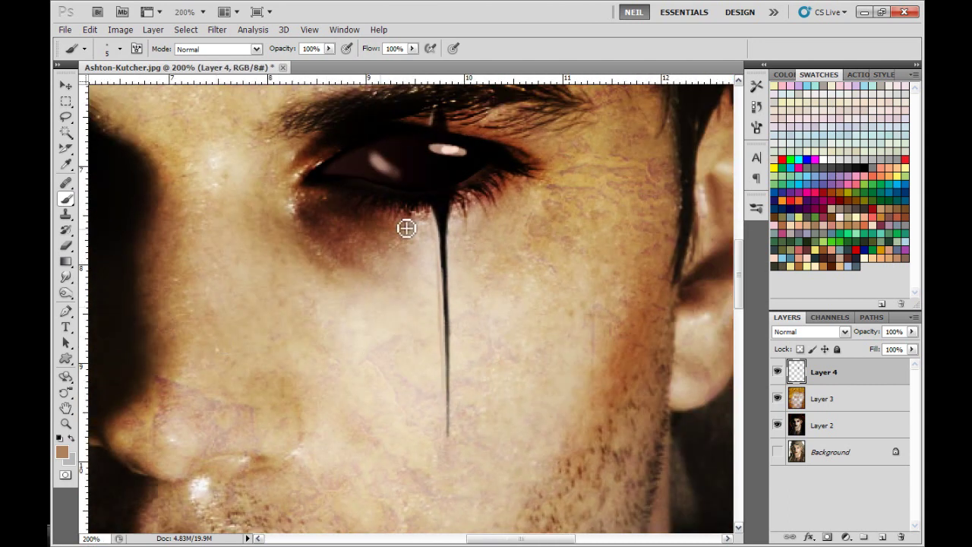
{"action": "key", "text": "e"}
{"action": "right_click", "coordinate": [458, 237]}
{"action": "left_click", "coordinate": [507, 268]}
{"action": "left_click_drag", "start_coordinate": [425, 232], "coordinate": [426, 343]}
- Brush a curved, tapered black streak in default black from the lower lashes of the lit eye down the cheek
{"action": "key", "text": "b"}
{"action": "key", "text": "d"}
{"action": "mouse_move", "coordinate": [448, 212]}
{"action": "left_mouse_down"}
{"action": "mouse_move", "coordinate": [471, 297]}
{"action": "mouse_move", "coordinate": [468, 364]}
{"action": "left_mouse_up"}
{"action": "left_click_drag", "start_coordinate": [462, 259], "coordinate": [474, 408]}
{"action": "key", "text": "ctrl+z"}
{"action": "left_click_drag", "start_coordinate": [458, 234], "coordinate": [477, 341]}
{"action": "left_click_drag", "start_coordinate": [454, 228], "coordinate": [476, 337]}
{"action": "left_click_drag", "start_coordinate": [453, 233], "coordinate": [474, 320]}
{"action": "left_click_drag", "start_coordinate": [467, 285], "coordinate": [475, 385]}
{"action": "mouse_move", "coordinate": [473, 266]}
{"action": "left_mouse_down"}
{"action": "mouse_move", "coordinate": [469, 209]}
{"action": "mouse_move", "coordinate": [469, 392]}
{"action": "left_mouse_up"}
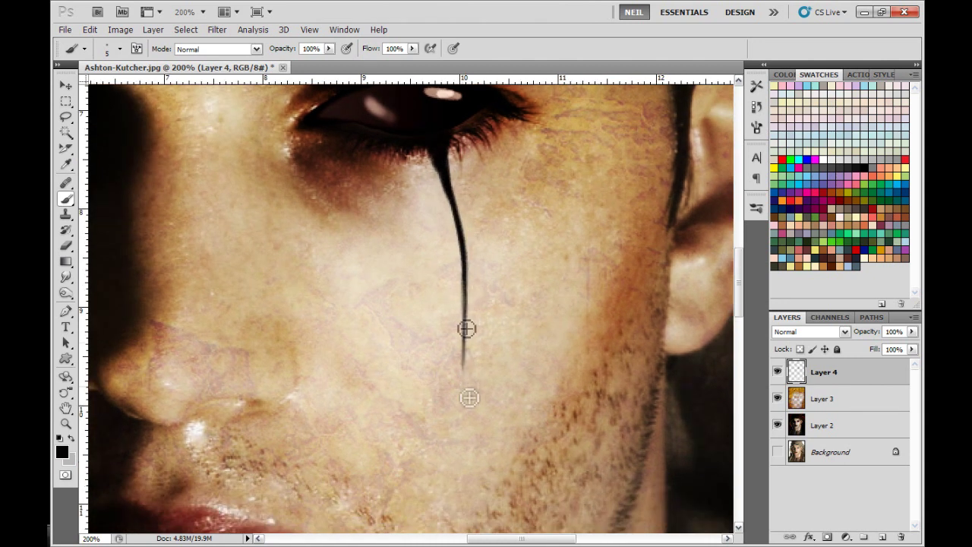
- Sample skin tones and brush a thin, soft line along the left edge of the curved streak
{"action": "mouse_move", "coordinate": [441, 177]}
{"action": "left_mouse_down"}
{"action": "mouse_move", "coordinate": [462, 241]}
{"action": "mouse_move", "coordinate": [460, 229]}
{"action": "mouse_move", "coordinate": [464, 364]}
{"action": "left_mouse_up"}
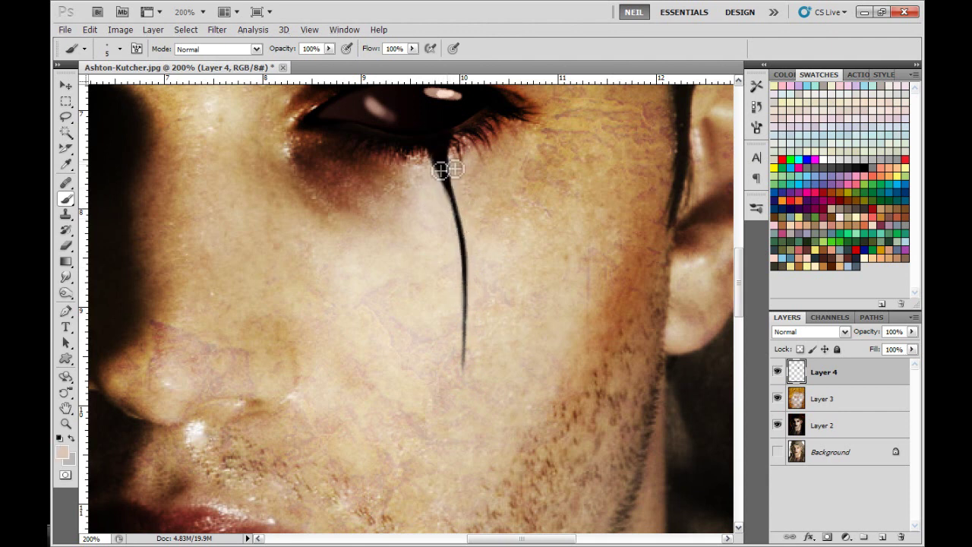
{"action": "left_click_drag", "start_coordinate": [437, 173], "coordinate": [459, 241]}
{"action": "left_click_drag", "start_coordinate": [444, 192], "coordinate": [463, 278]}
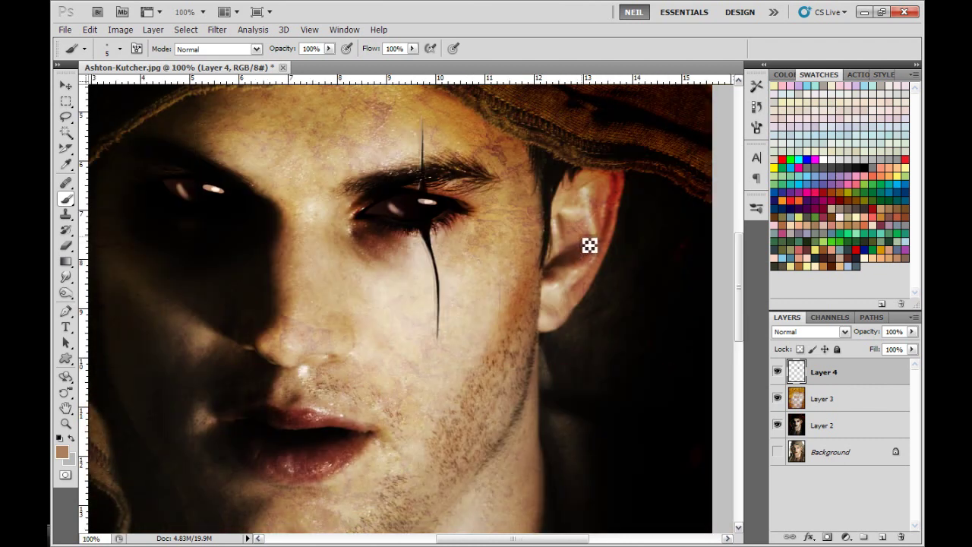
{"action": "key", "text": "ctrl+minus"}
{"action": "left_click_drag", "start_coordinate": [514, 227], "coordinate": [564, 284]}
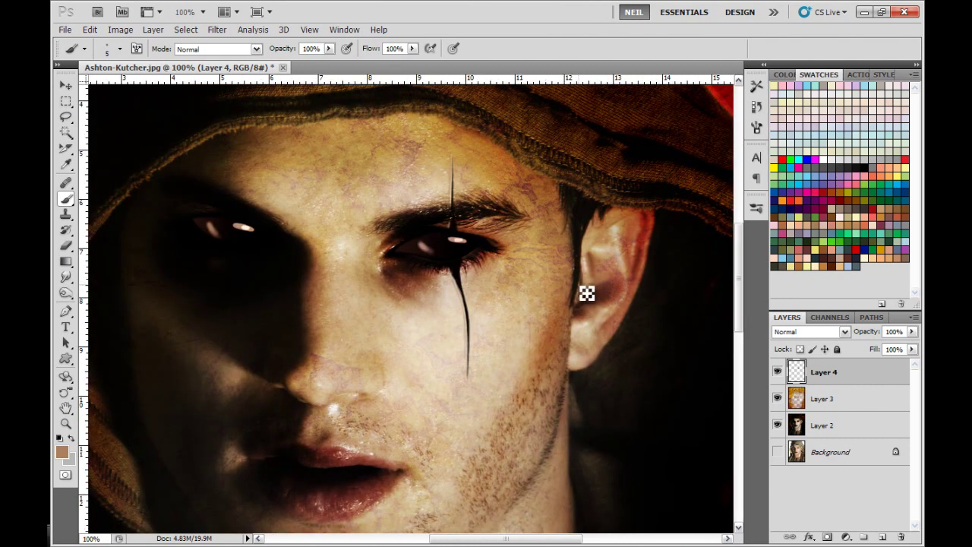
- Set the foreground colour to near-white and brush a bright highlight along the upper left edge of the curved streak
{"action": "key", "text": "ctrl+plus"}
{"action": "key", "text": "ctrl+plus"}
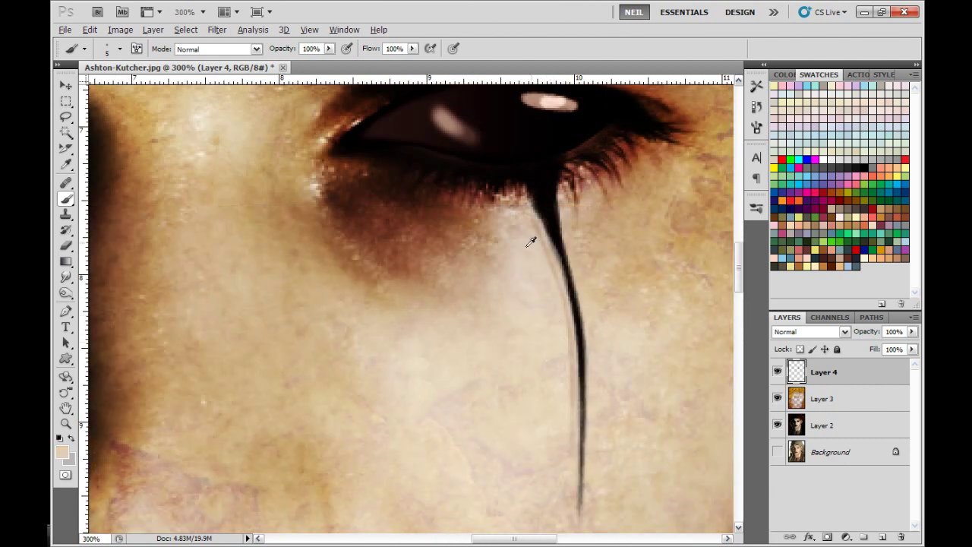
{"action": "left_click", "coordinate": [66, 455]}
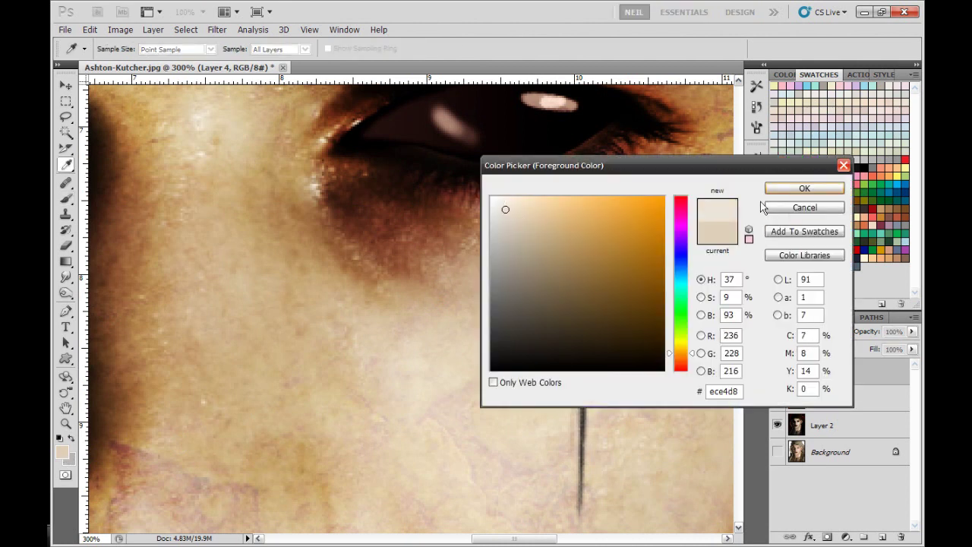
{"action": "left_click_drag", "start_coordinate": [495, 200], "coordinate": [491, 198]}
{"action": "left_click", "coordinate": [793, 190]}
{"action": "left_click_drag", "start_coordinate": [631, 273], "coordinate": [560, 270]}
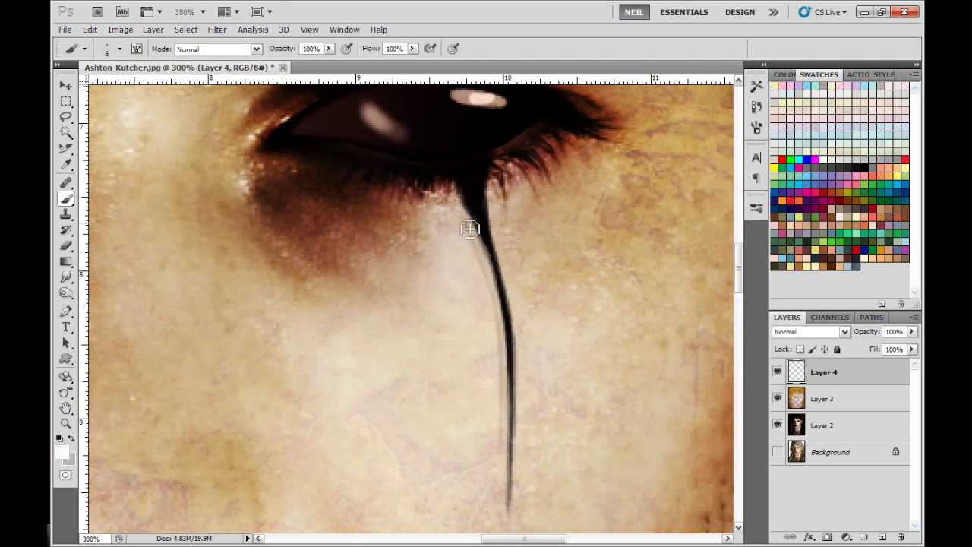
{"action": "mouse_move", "coordinate": [466, 208]}
{"action": "left_mouse_down"}
{"action": "mouse_move", "coordinate": [506, 331]}
{"action": "mouse_move", "coordinate": [460, 215]}
{"action": "mouse_move", "coordinate": [481, 328]}
{"action": "left_mouse_up"}
- Examine the highlighted streak up close and within the whole portrait
{"action": "scroll", "coordinate": [480, 303], "scroll_direction": "down", "scroll_amount": 1}
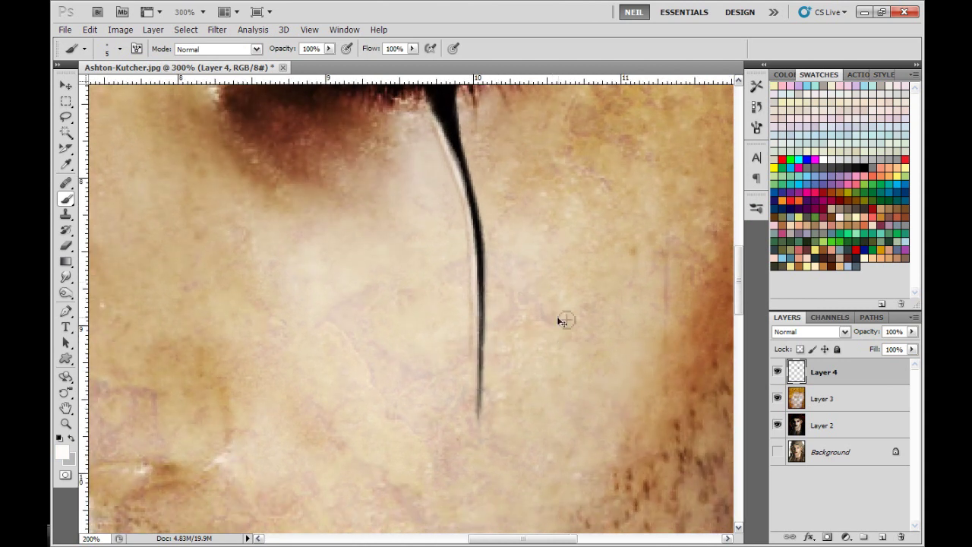
{"action": "key", "text": "ctrl+minus"}
{"action": "key", "text": "ctrl+minus"}
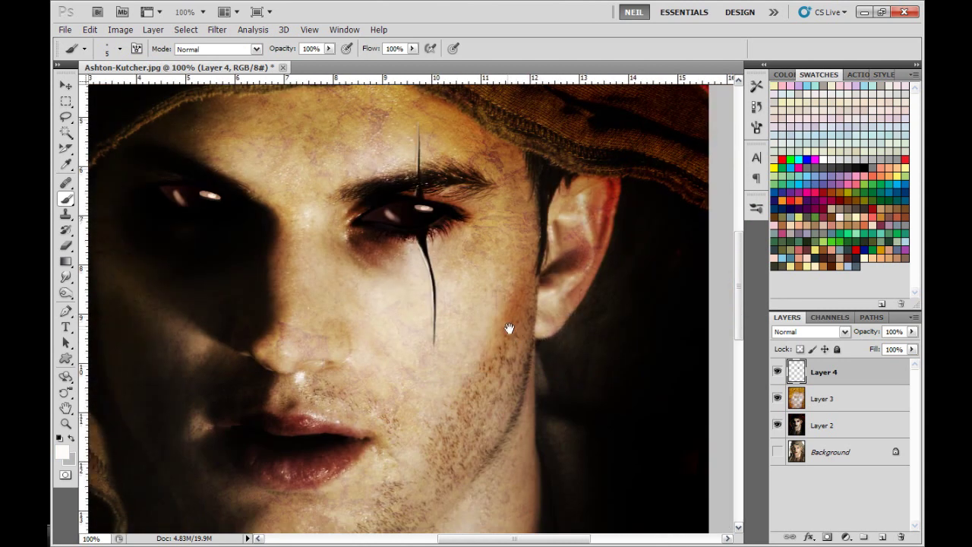
{"action": "key", "text": "ctrl+plus"}
{"action": "key", "text": "ctrl+plus"}
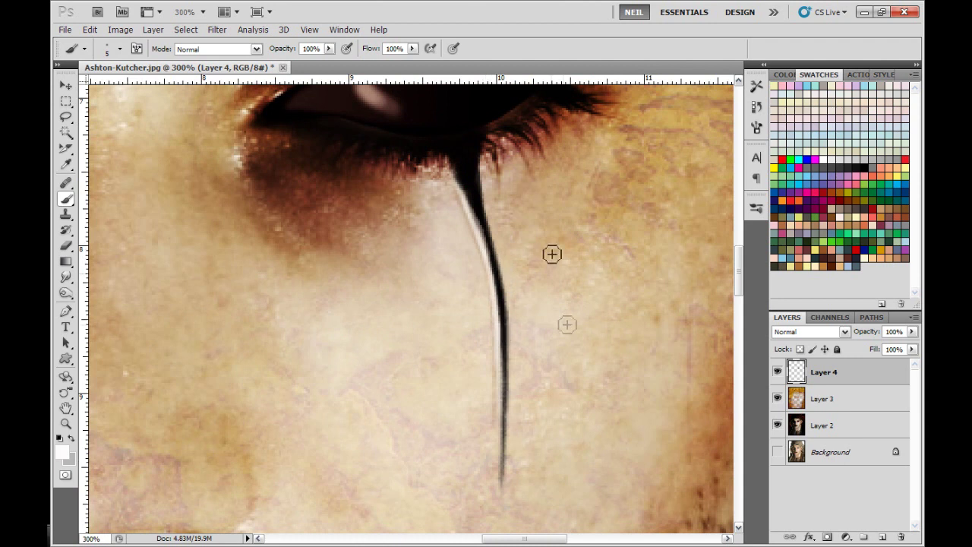
{"action": "key", "text": "ctrl+minus"}
{"action": "key", "text": "ctrl+minus"}
{"action": "key", "text": "ctrl+minus"}
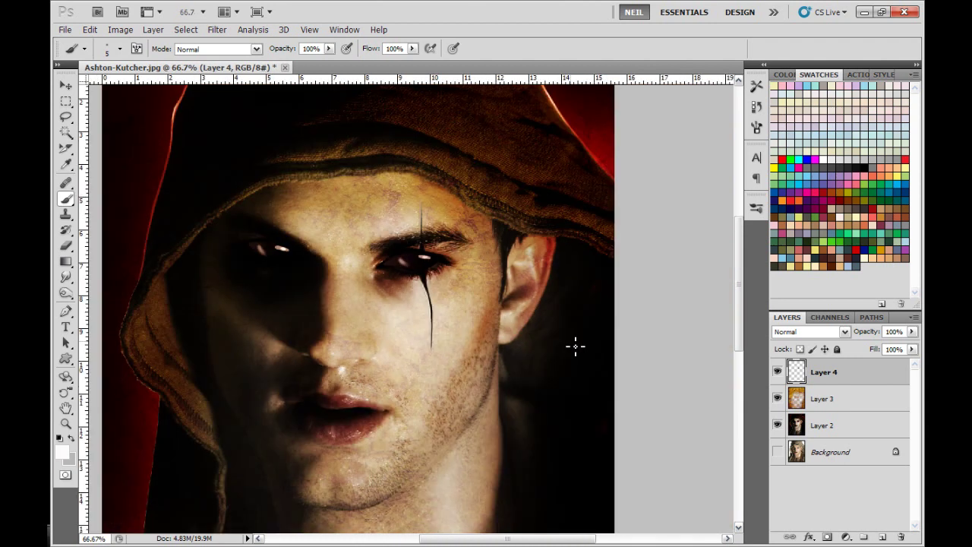
{"action": "key", "text": "ctrl+minus"}
{"action": "left_click_drag", "start_coordinate": [563, 367], "coordinate": [593, 334], "text": "space"}
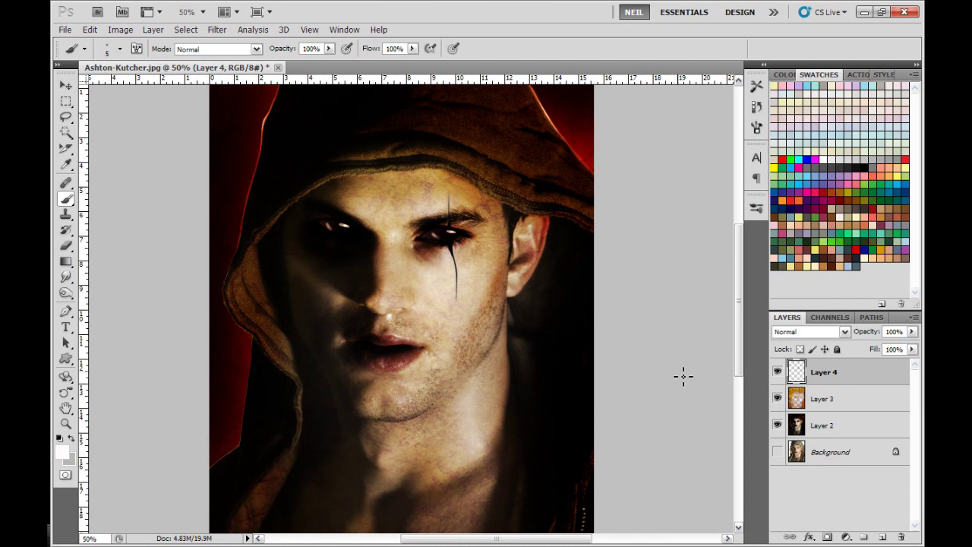
- Select Layer 4, Layer 3 and Layer 2 together and merge them into one layer
{"action": "left_click", "coordinate": [820, 400], "text": "shift"}
{"action": "left_click", "coordinate": [822, 425], "text": "shift"}
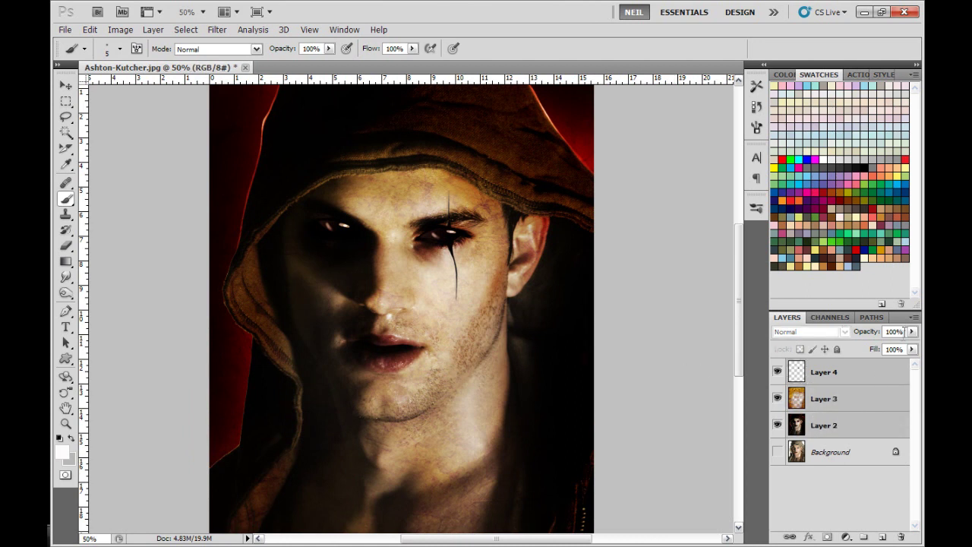
{"action": "left_click", "coordinate": [915, 318]}
{"action": "left_click", "coordinate": [803, 455]}
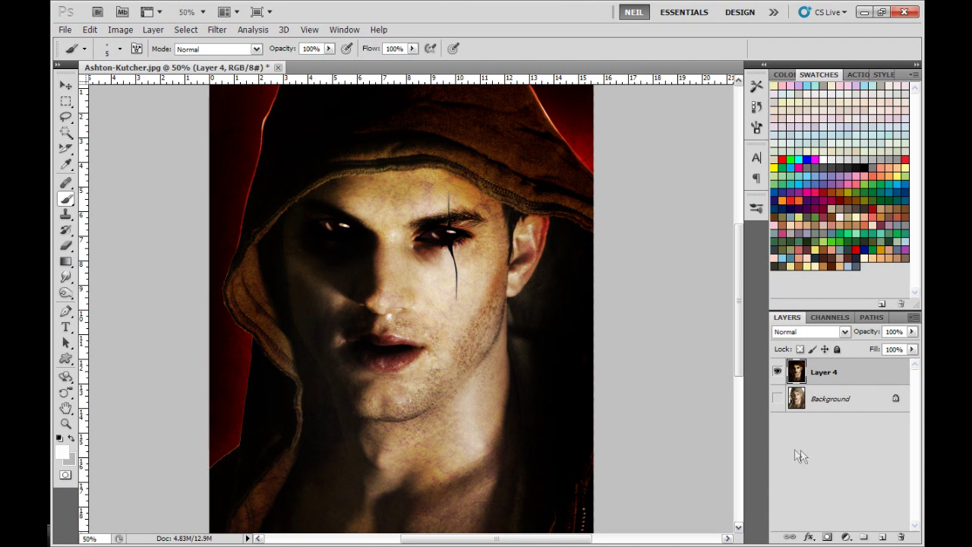
- Show the Background layer and toggle the merged layer's visibility to compare the original photo with the finished artwork
{"action": "left_click", "coordinate": [777, 398]}
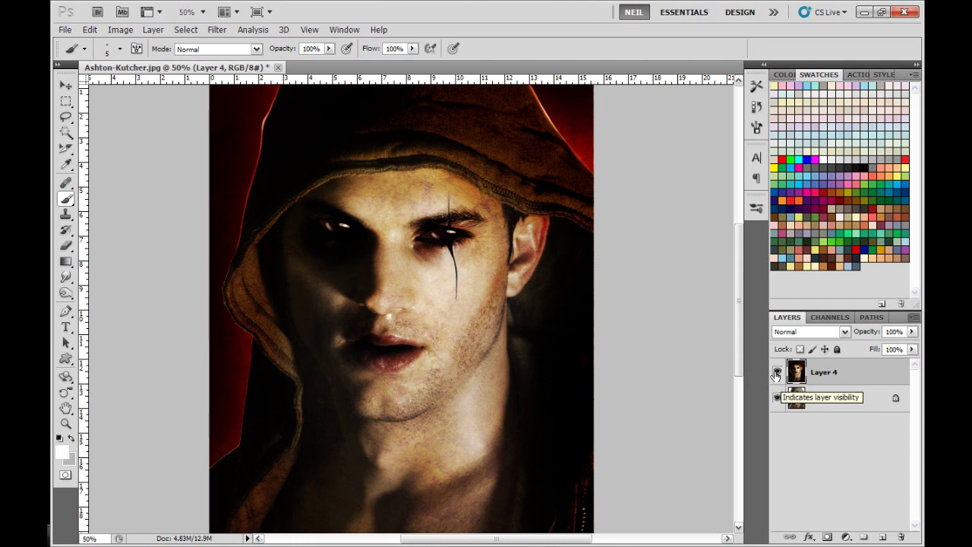
{"action": "left_click", "coordinate": [776, 372]}
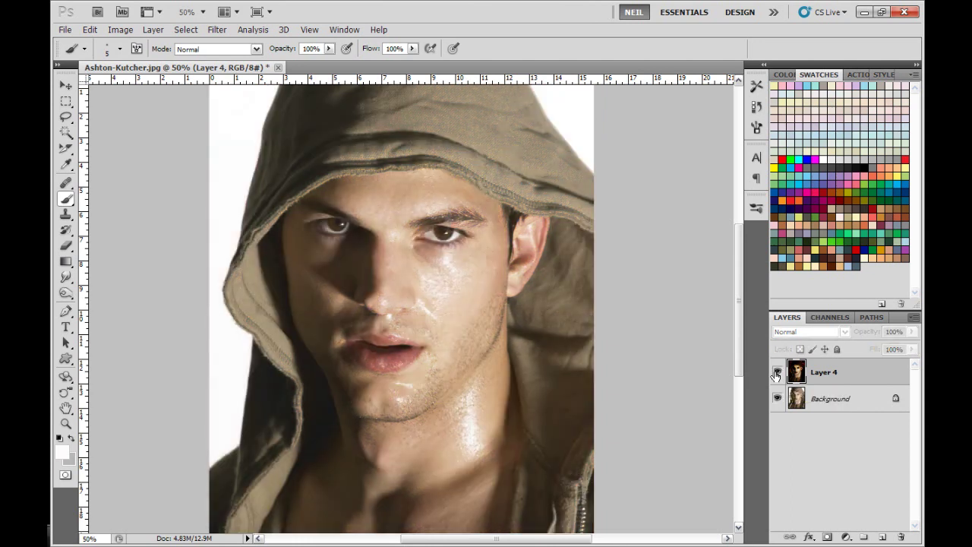
{"action": "left_click", "coordinate": [776, 372]}
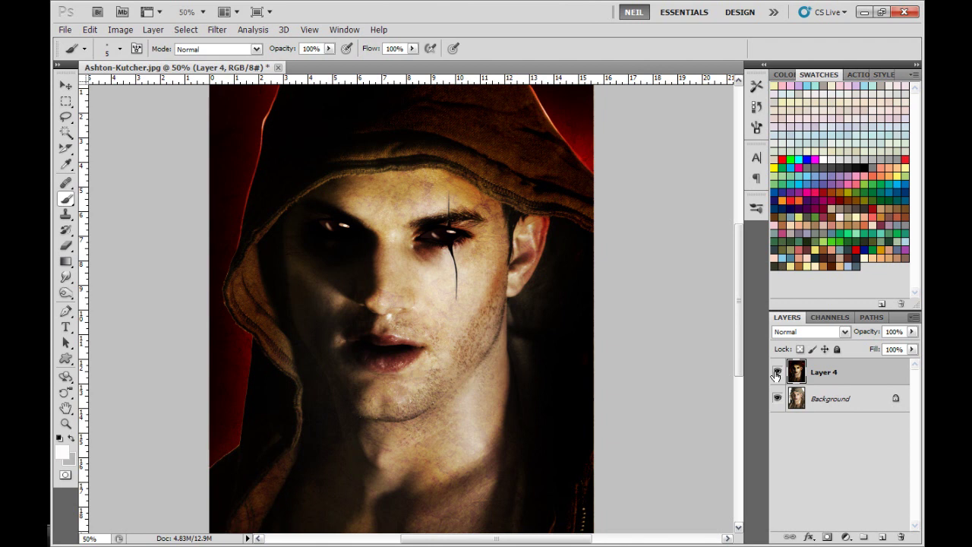
{"action": "left_click", "coordinate": [776, 372]}
{"action": "left_click", "coordinate": [776, 372]}
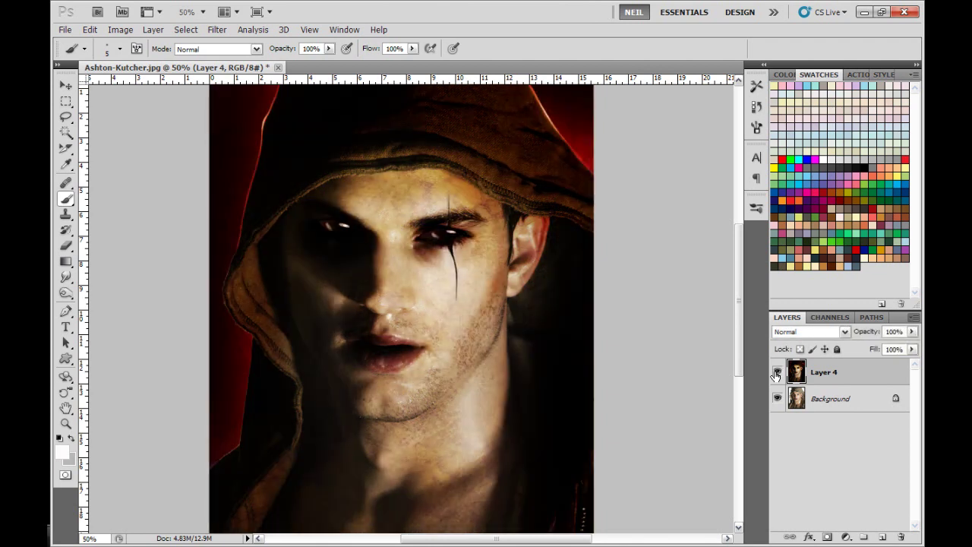